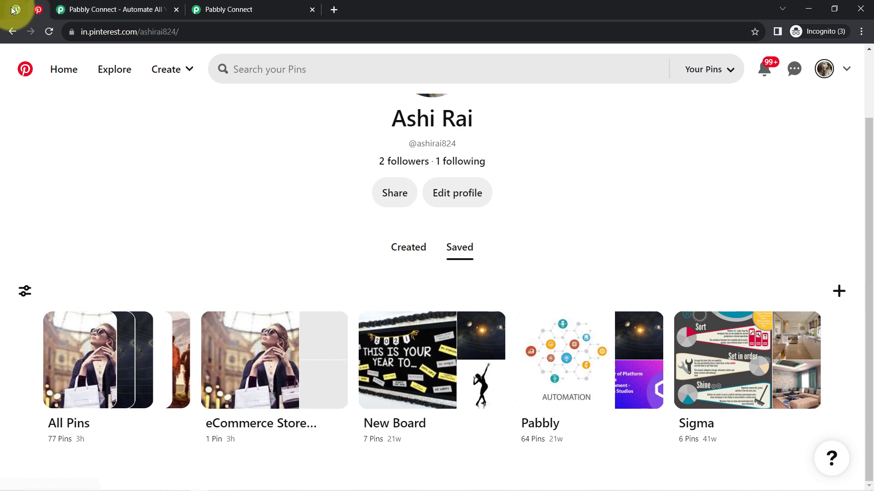
Step: Look over the WooCommerce product list, the saved Pinterest boards and the Pabbly Connect home page
left_click(13, 9)
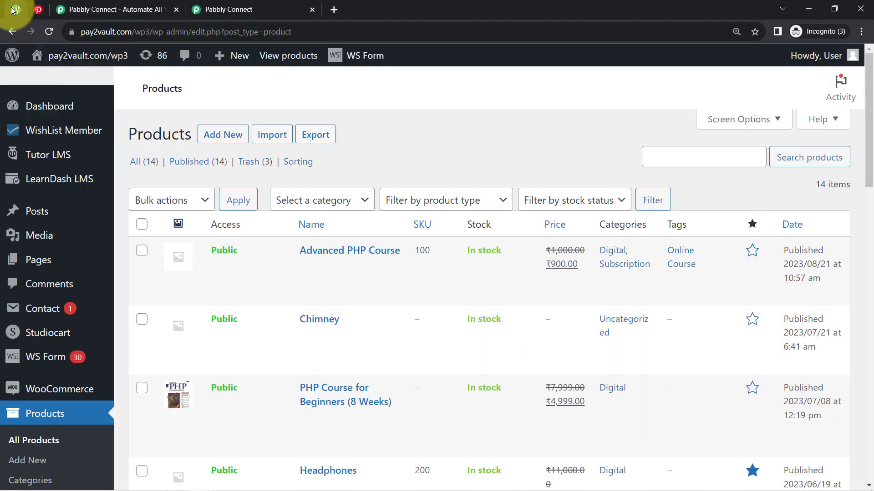
left_click(42, 9)
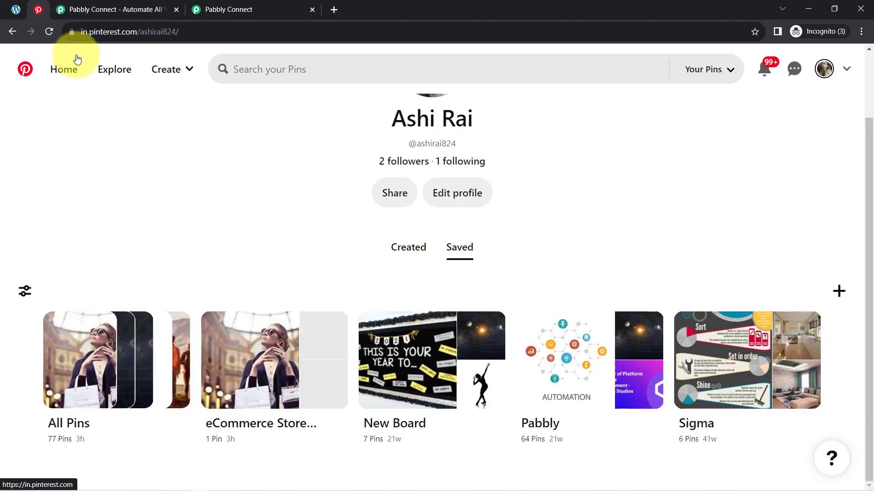
left_click(78, 3)
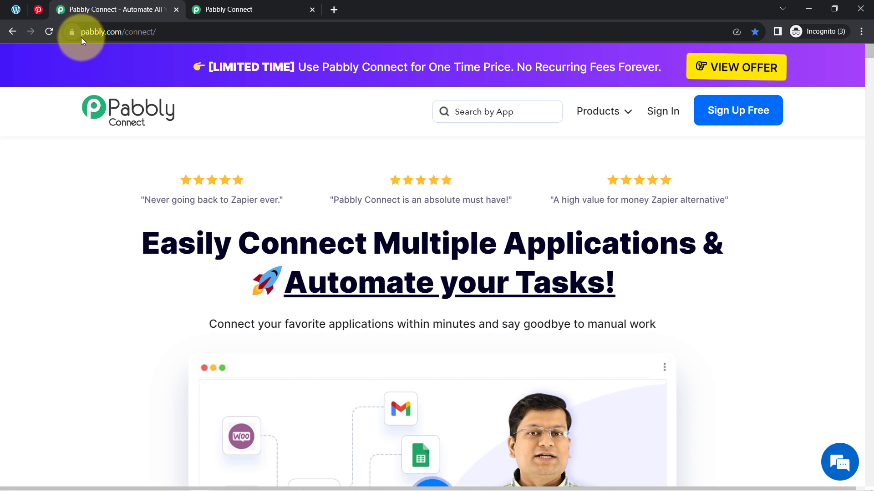
left_click_drag(131, 31, 170, 100)
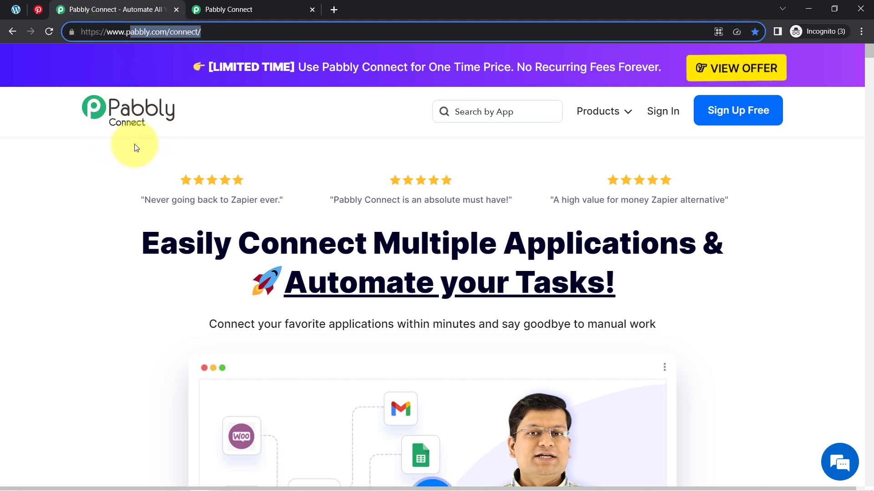
left_click_drag(178, 243, 612, 271)
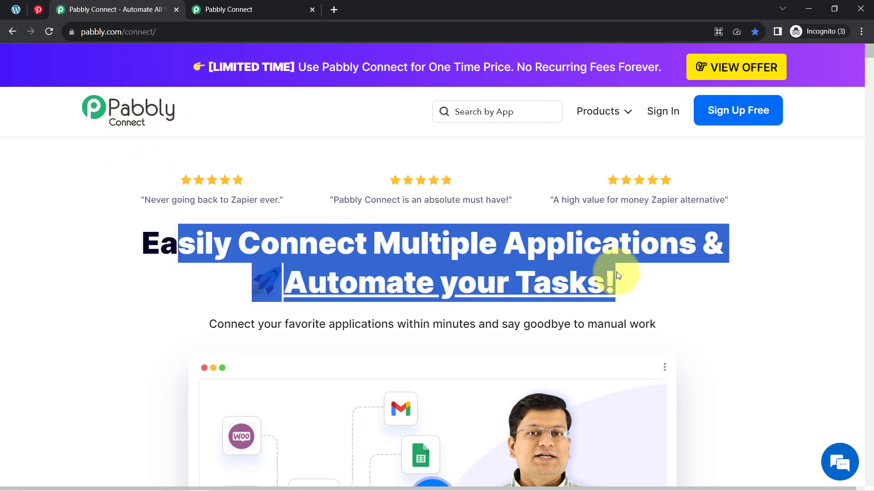
left_click(262, 4)
left_click(136, 9)
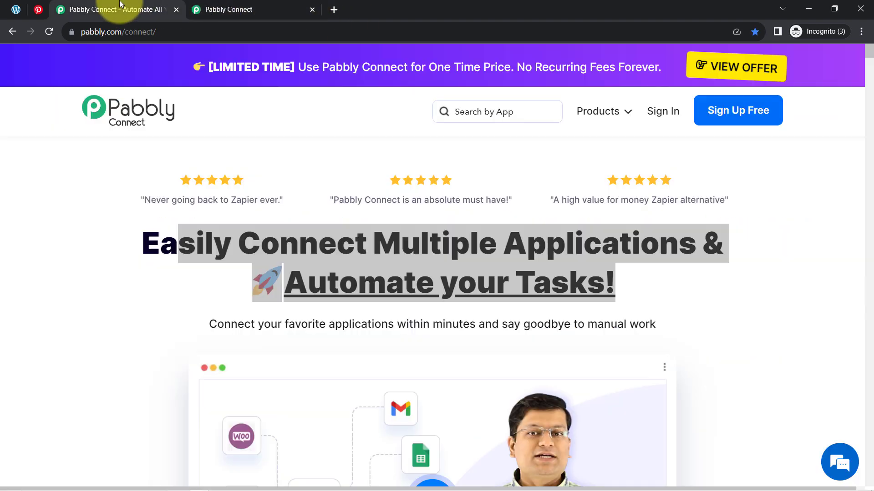
left_click(550, 82)
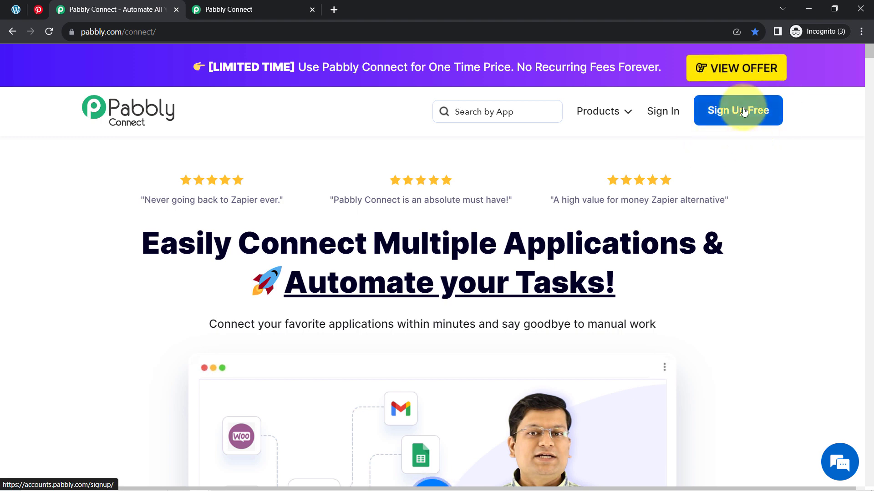
Step: From the Pabbly Connect dashboard, create a workflow named "Share your WooCommerce Products Automatically to Pinterest" in the Main Workflows folder
left_click(253, 7)
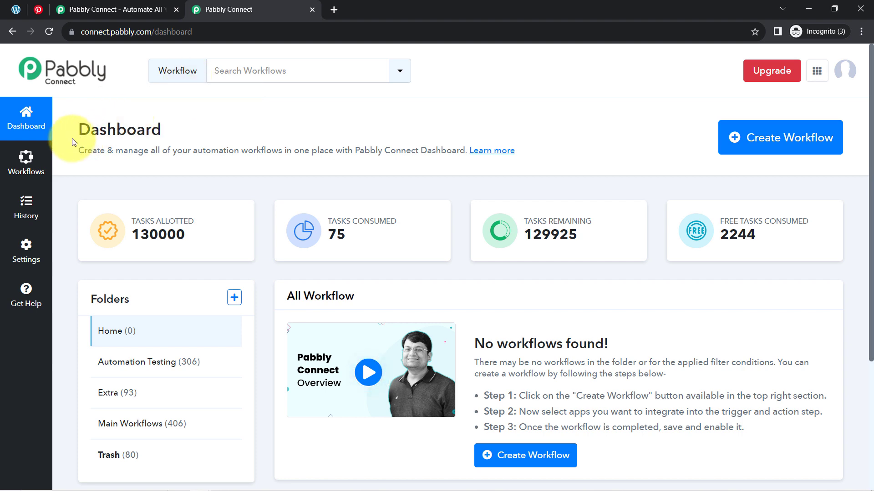
left_click_drag(71, 136, 184, 132)
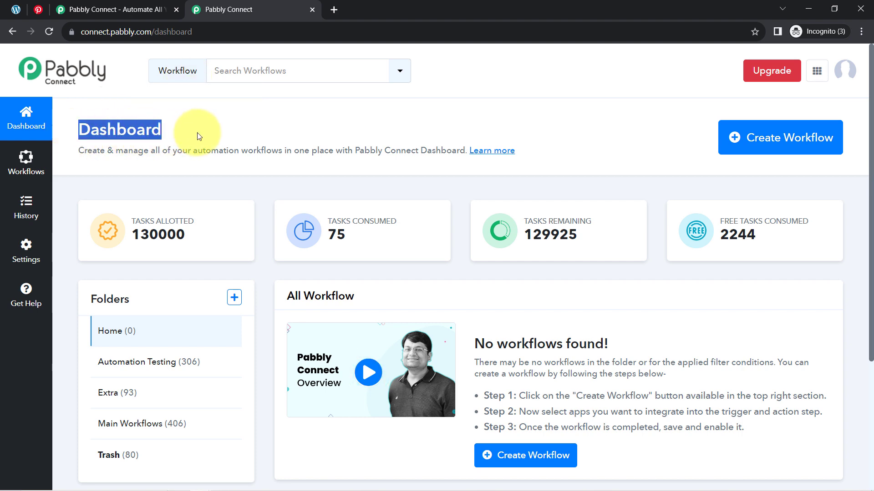
left_click(764, 133)
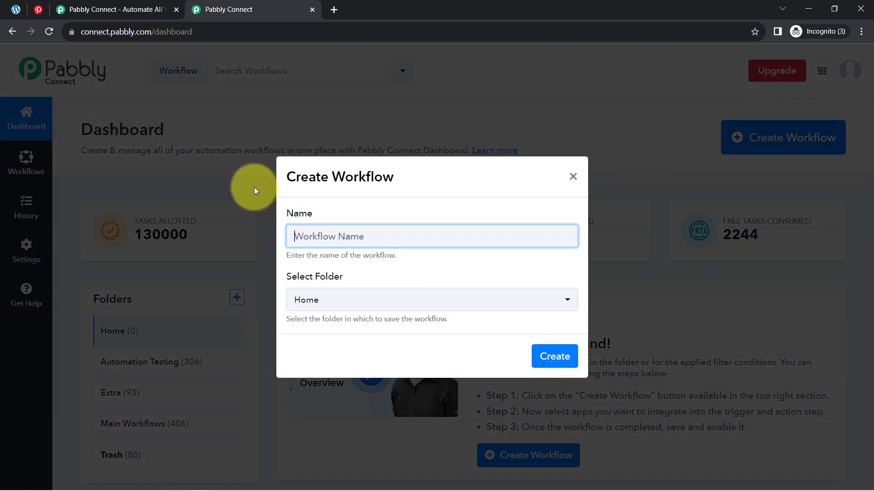
type("Share your WooCommerce Products Automatically to Pinterest")
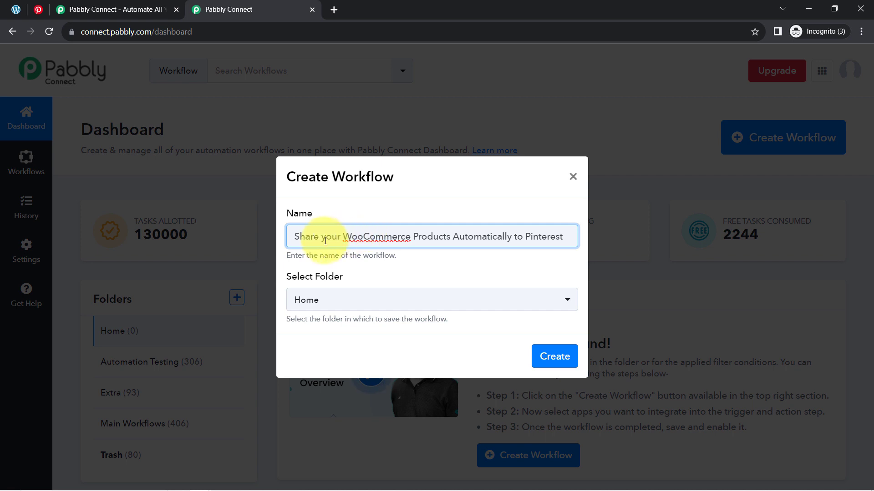
left_click_drag(305, 238, 552, 236)
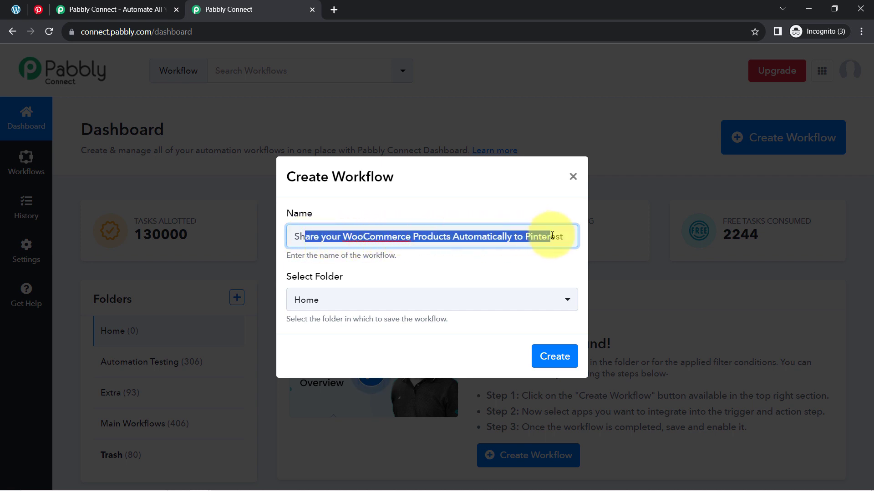
left_click(335, 296)
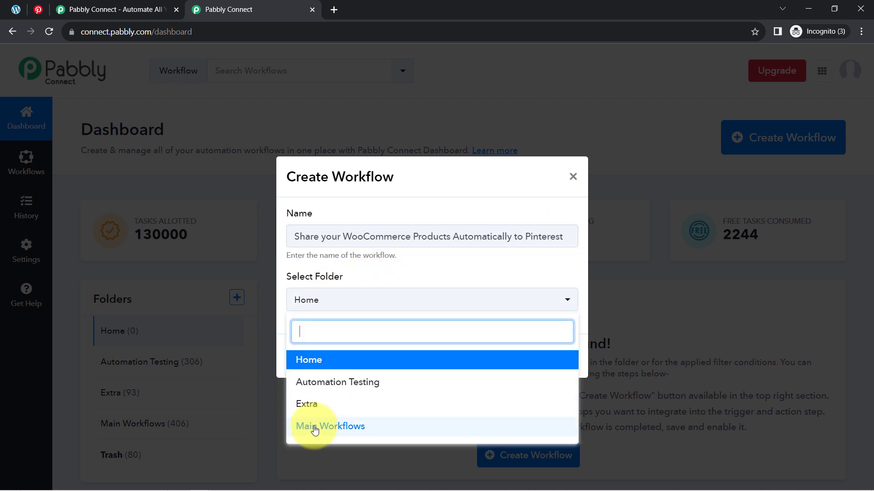
left_click(330, 428)
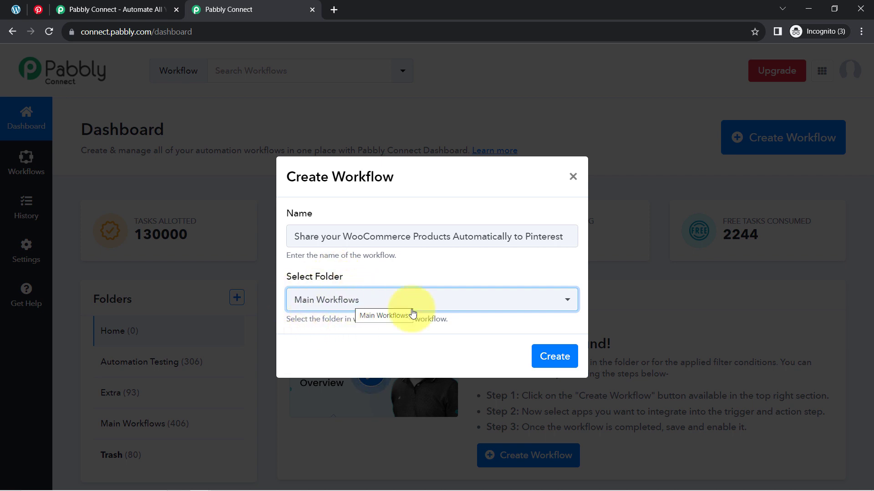
left_click(553, 354)
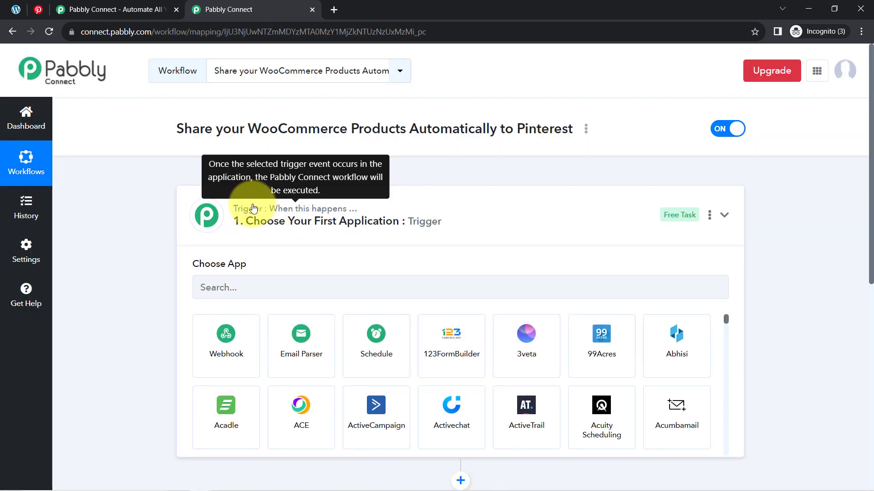
Step: Choose WooCommerce as the workflow's trigger application
left_click(249, 208)
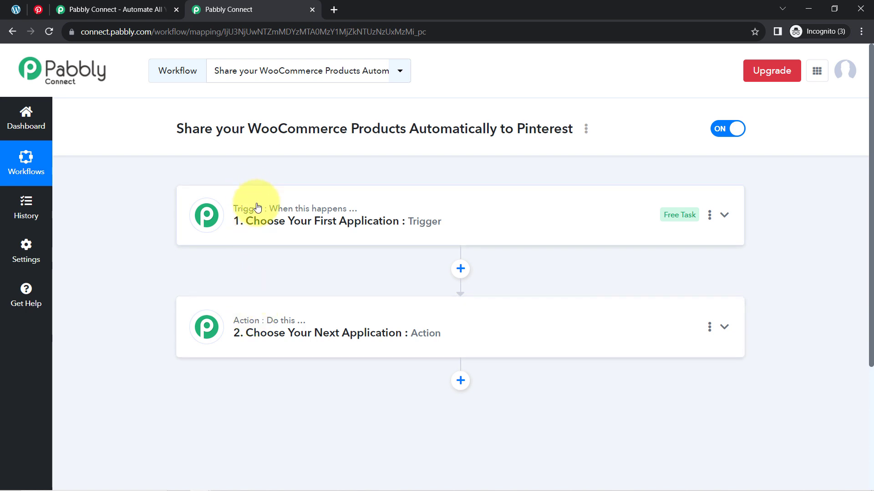
mouse_move(339, 209)
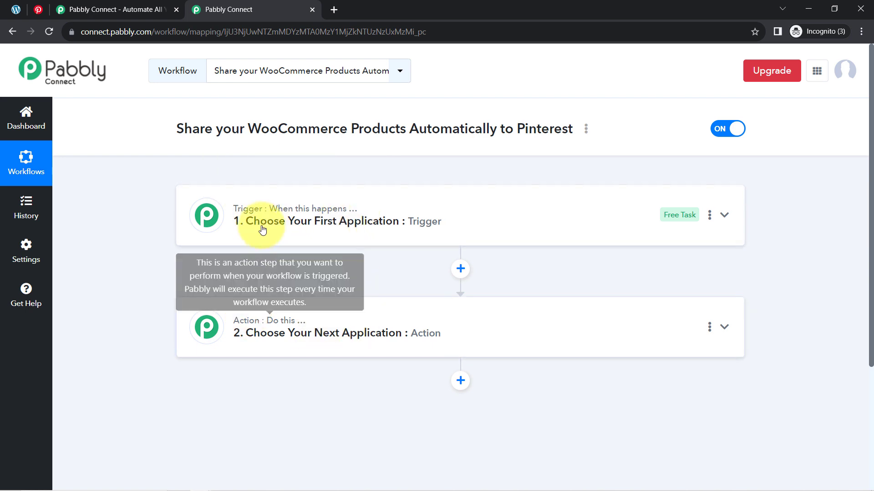
left_click(254, 191)
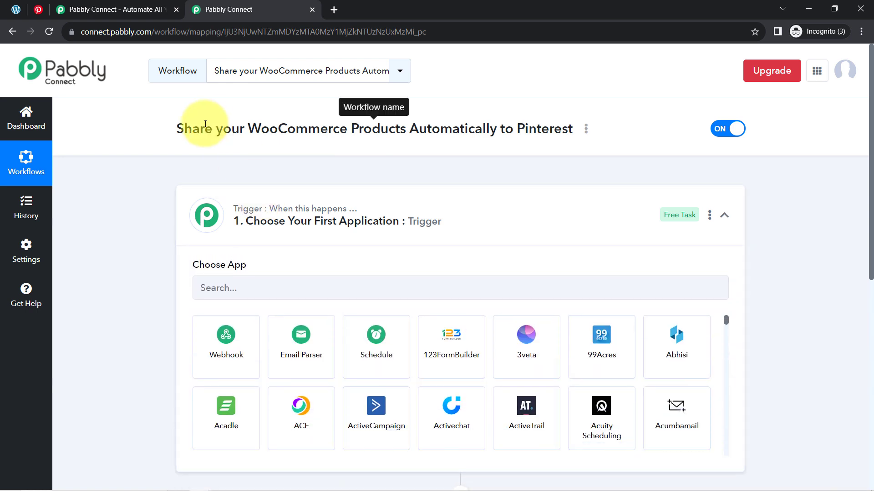
double_click(315, 130)
key("ctrl+c")
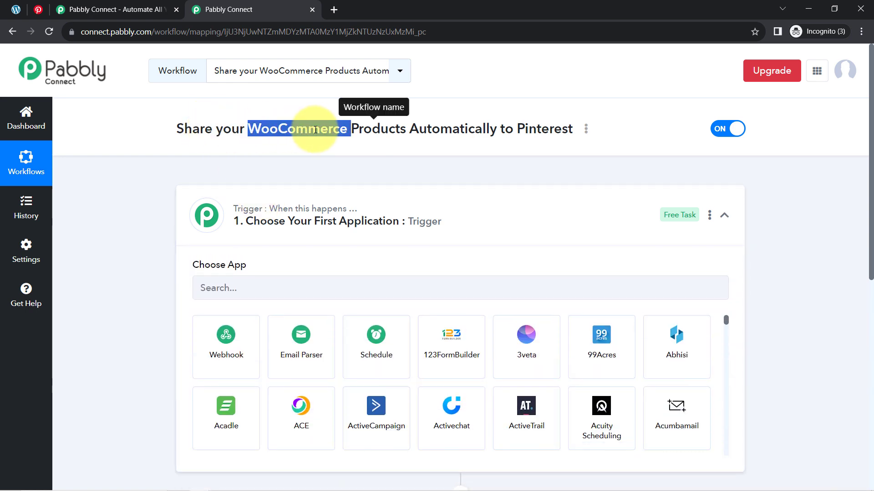
left_click(218, 288)
key("ctrl+v")
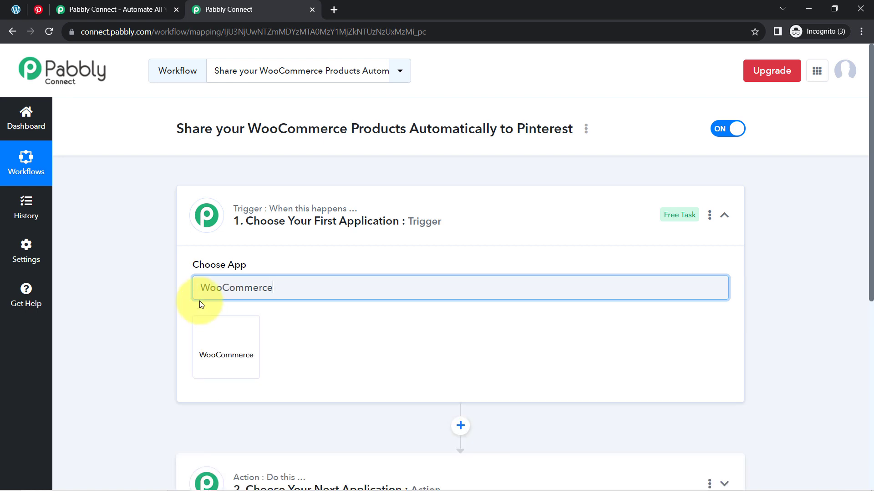
left_click(213, 324)
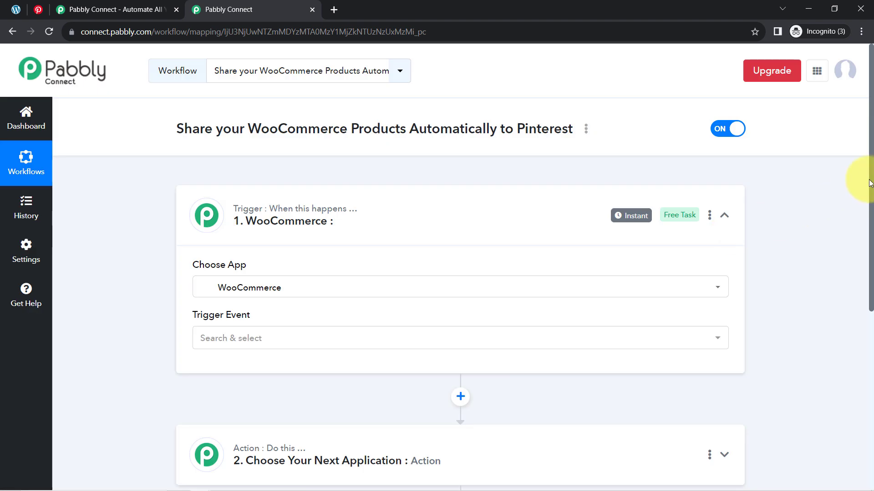
Step: Choose Pinterest as the application for the workflow's action step
left_click_drag(870, 192, 864, 289)
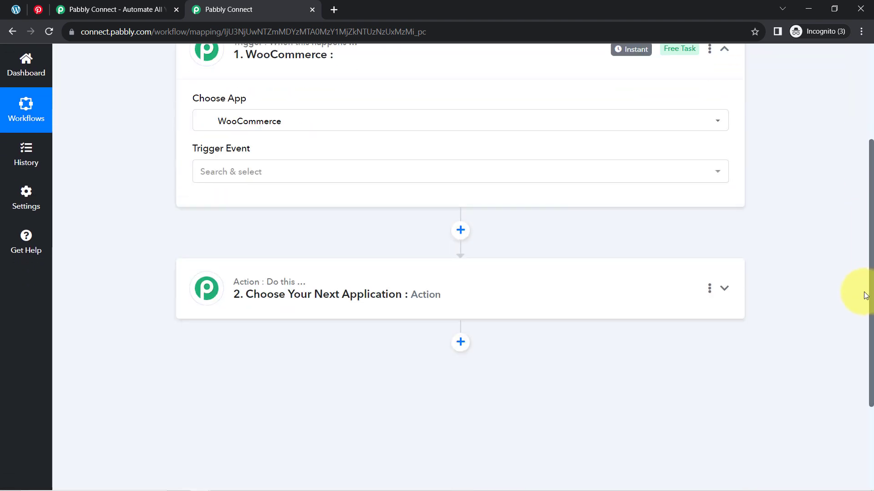
left_click(253, 249)
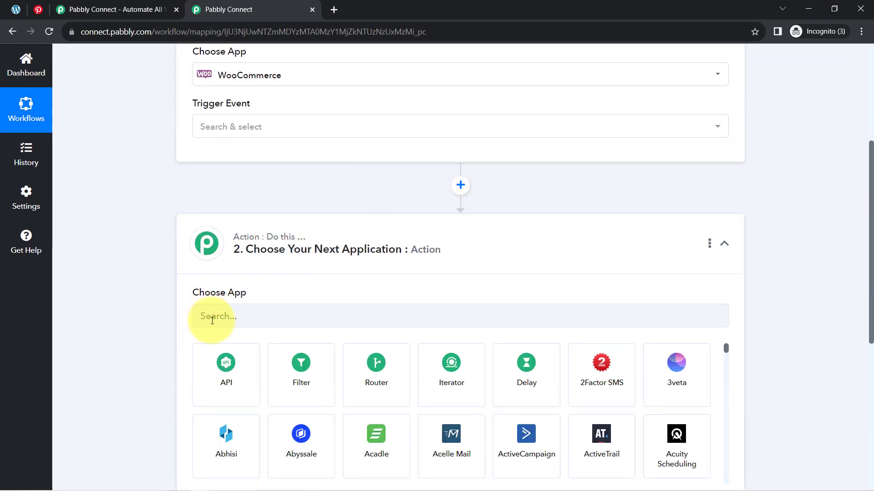
left_click(205, 315)
type("pint")
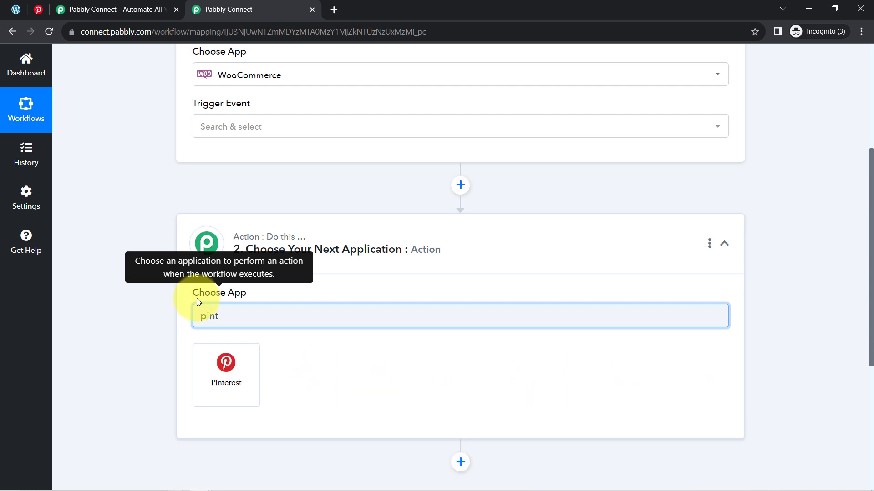
left_click(209, 356)
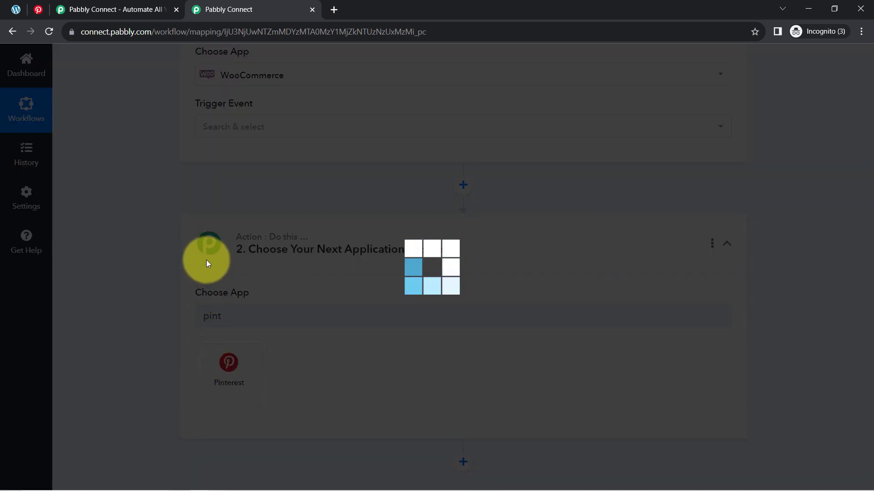
Step: Set the WooCommerce trigger event to New Product Created
scroll(859, 196, "up", 3)
scroll(855, 132, "up", 2)
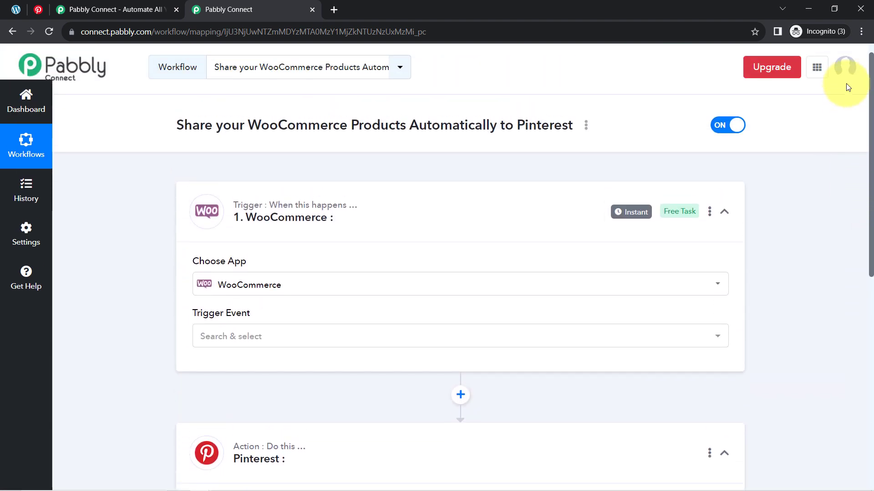
left_click(208, 342)
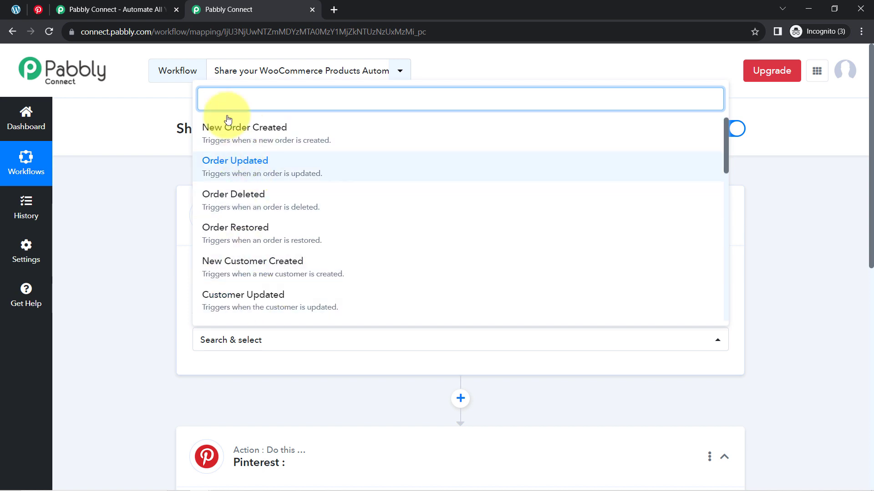
type("pro")
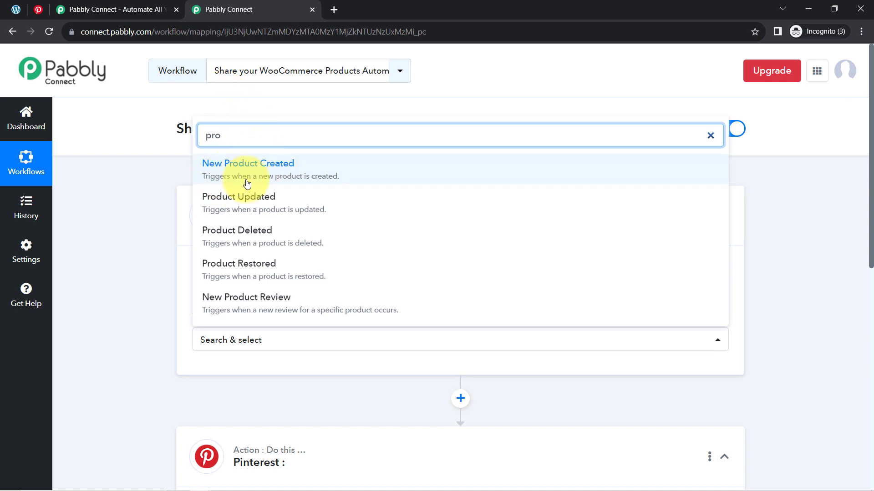
left_click(297, 181)
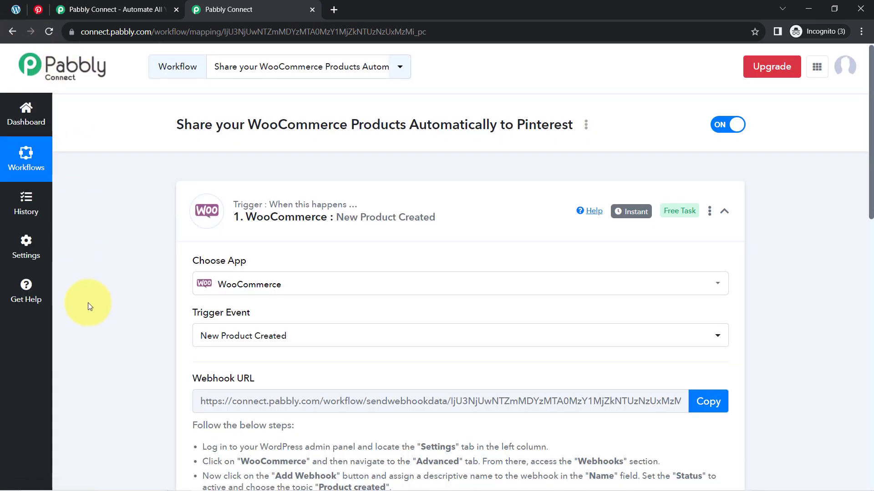
Step: Review the webhook setup instructions for the WooCommerce trigger and copy its webhook URL
scroll(107, 340, "down", 5)
scroll(154, 307, "down", 1)
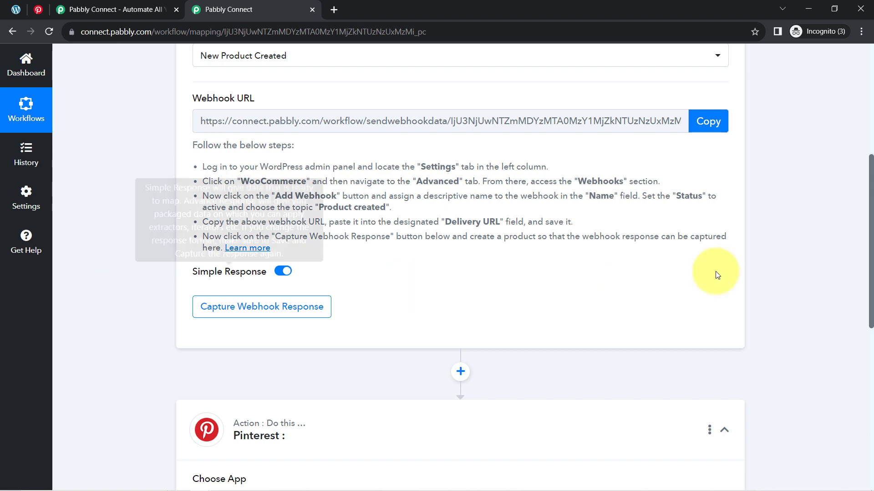
left_click_drag(871, 230, 860, 182)
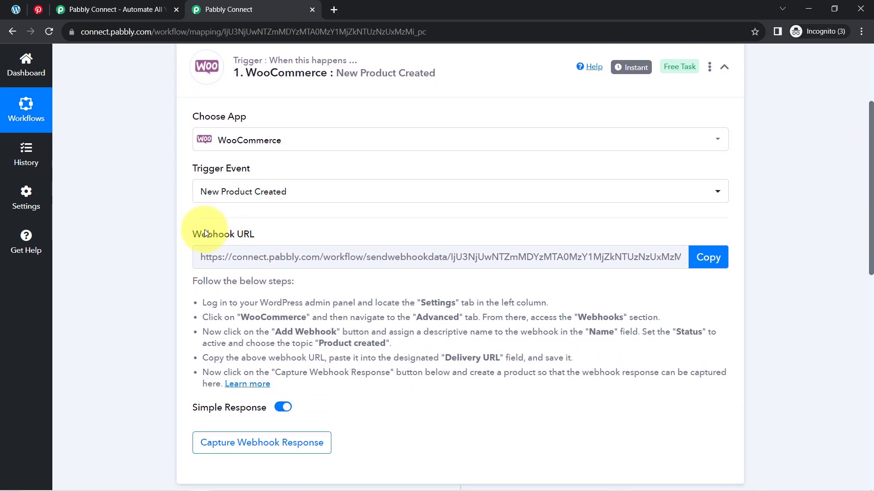
left_click_drag(202, 233, 276, 236)
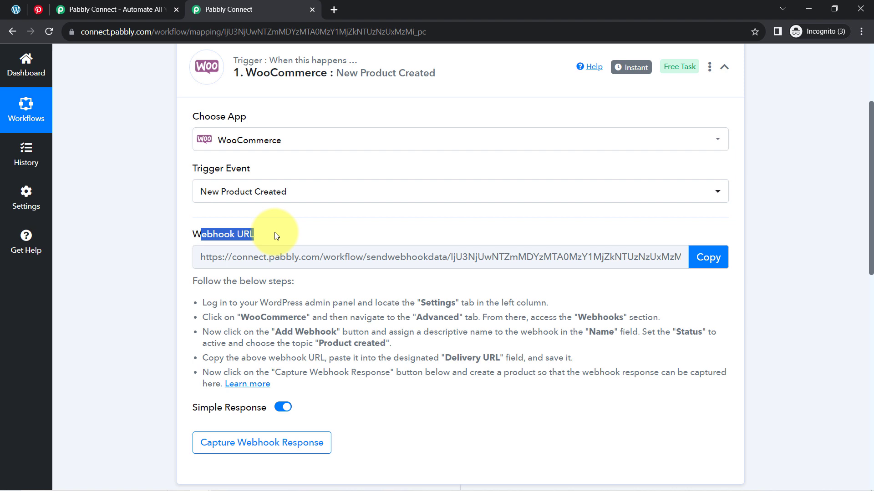
left_click_drag(217, 283, 298, 396)
left_click(244, 332)
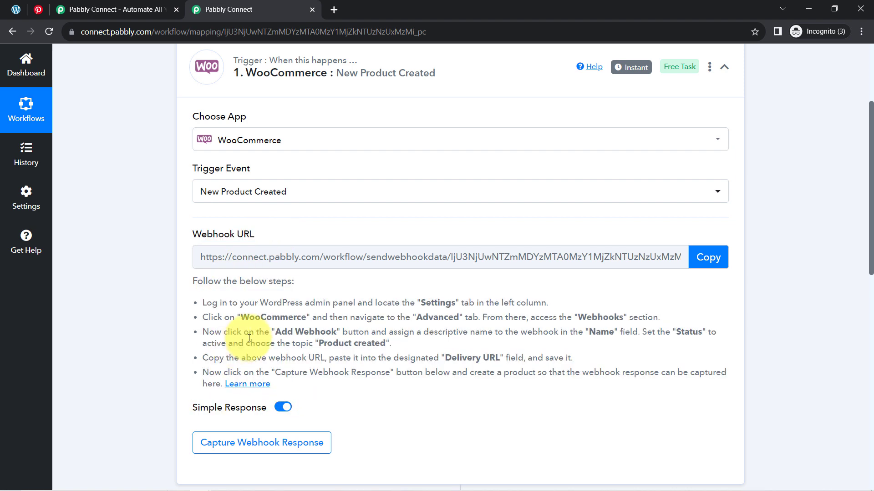
left_click(702, 257)
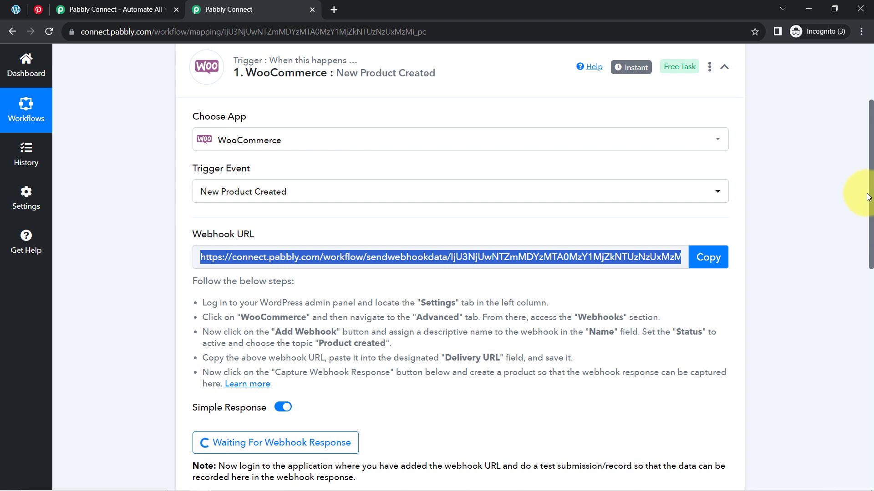
scroll(872, 197, "down", 1)
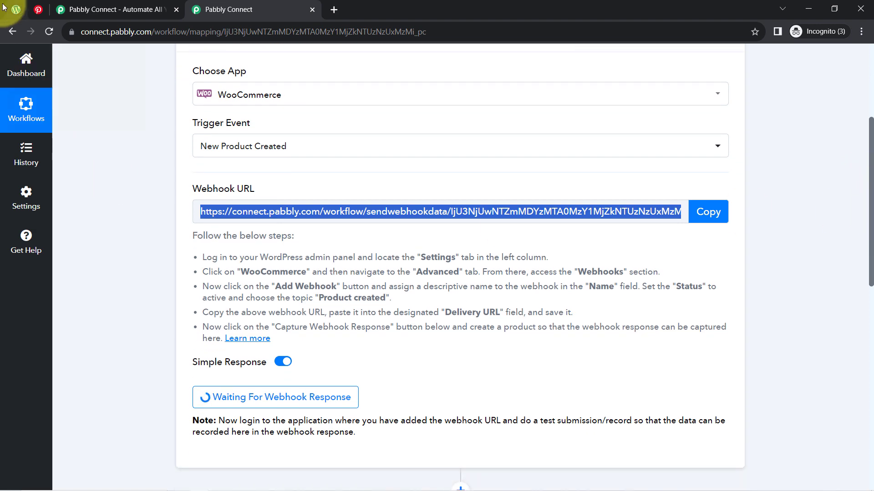
Step: Switch to the WordPress admin and open the Webhooks section of WooCommerce's Advanced settings
left_click(13, 8)
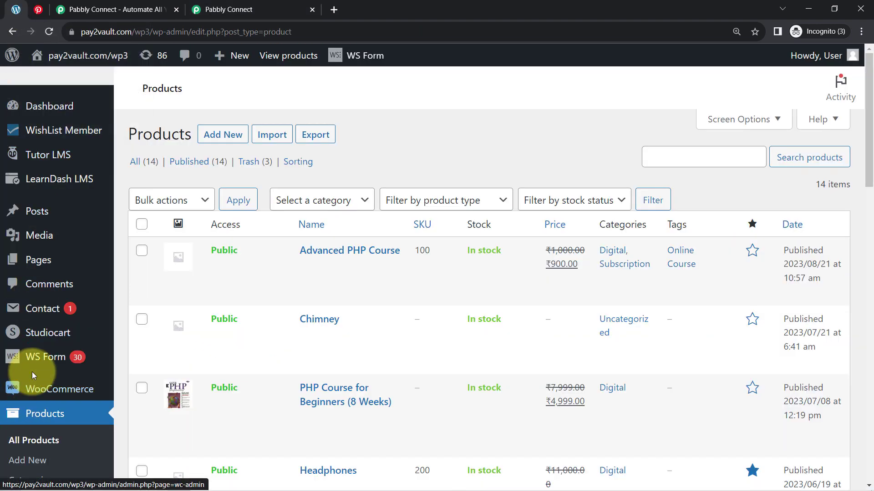
scroll(32, 375, "down", 5)
mouse_move(33, 127)
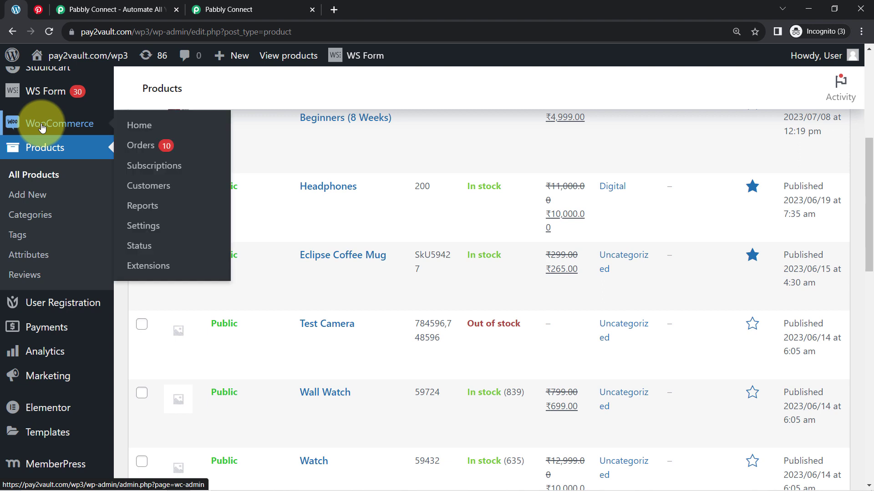
left_click(146, 227)
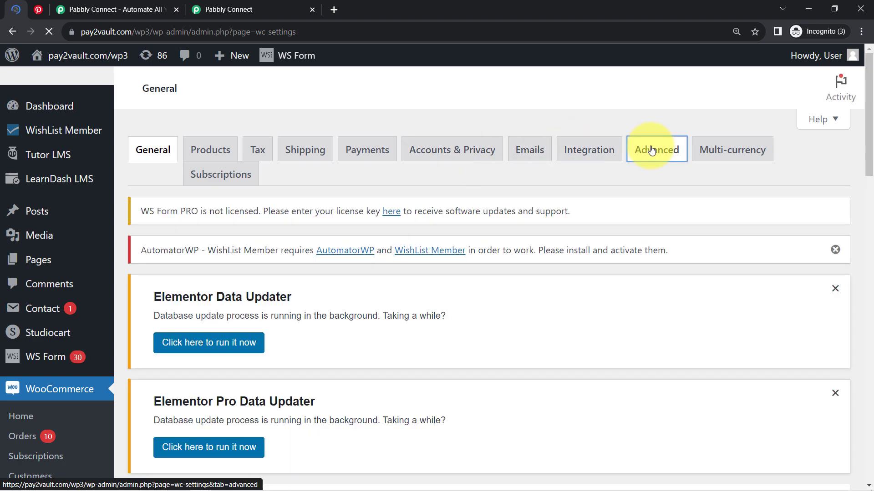
scroll(268, 344, "down", 5)
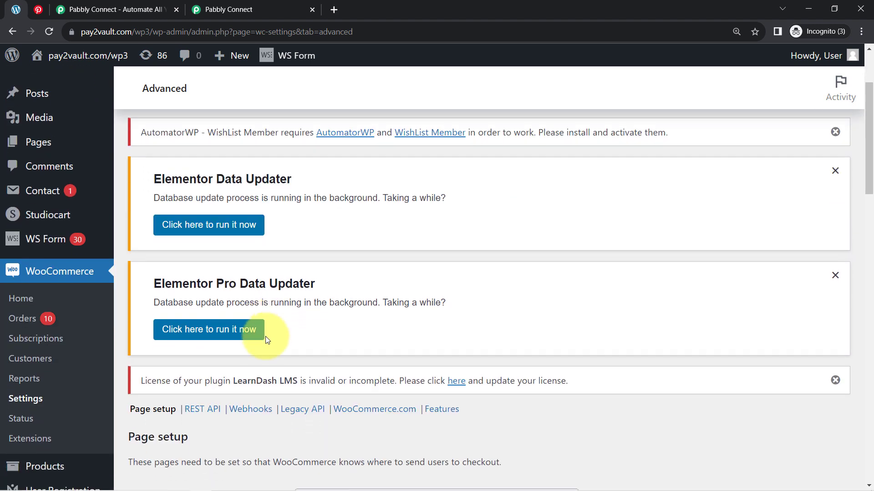
left_click(246, 300)
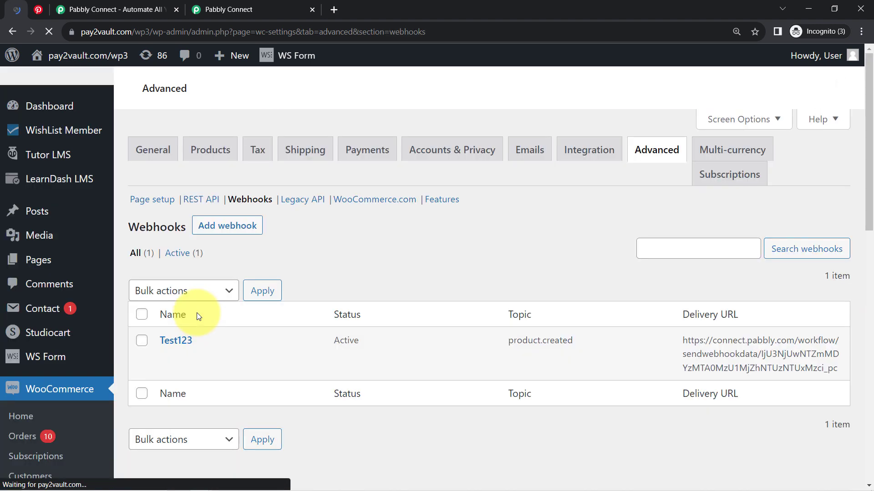
Step: Add a new webhook named "Connection with Pabbly Connect" and set its status to Active
left_click_drag(872, 131, 870, 266)
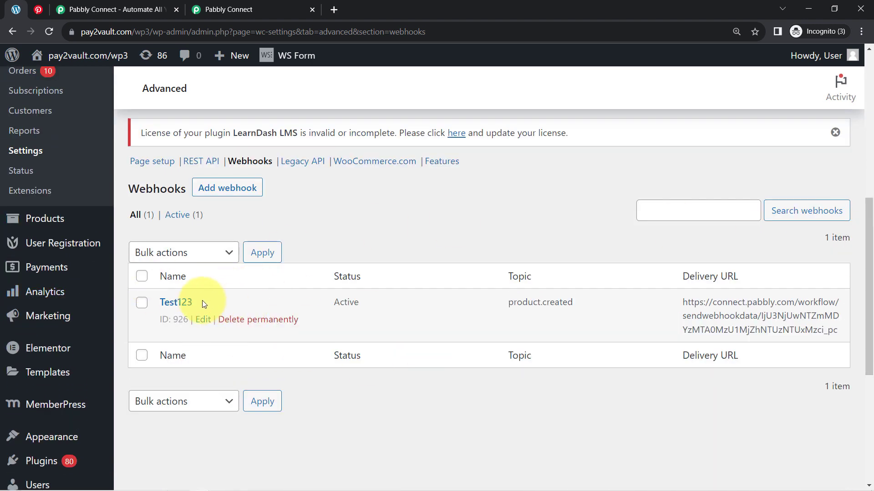
left_click(213, 194)
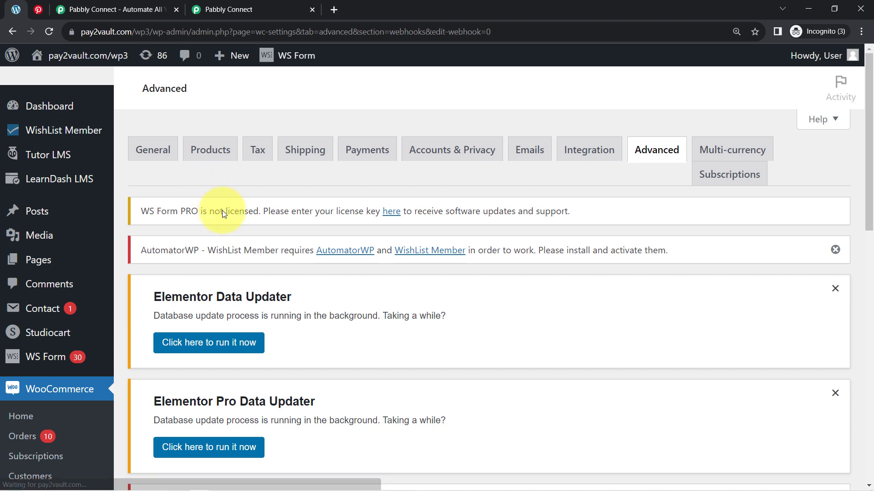
scroll(298, 292, "down", 2)
scroll(299, 290, "down", 5)
left_click(304, 202)
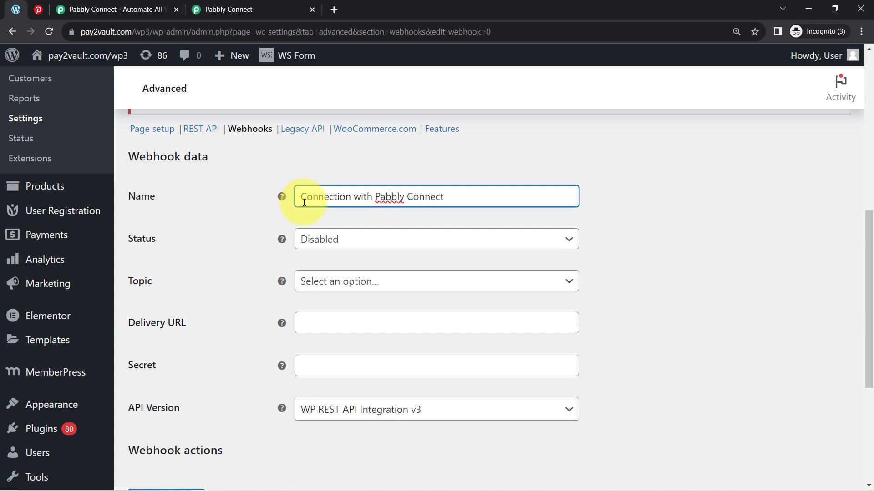
left_click(343, 245)
left_click(317, 261)
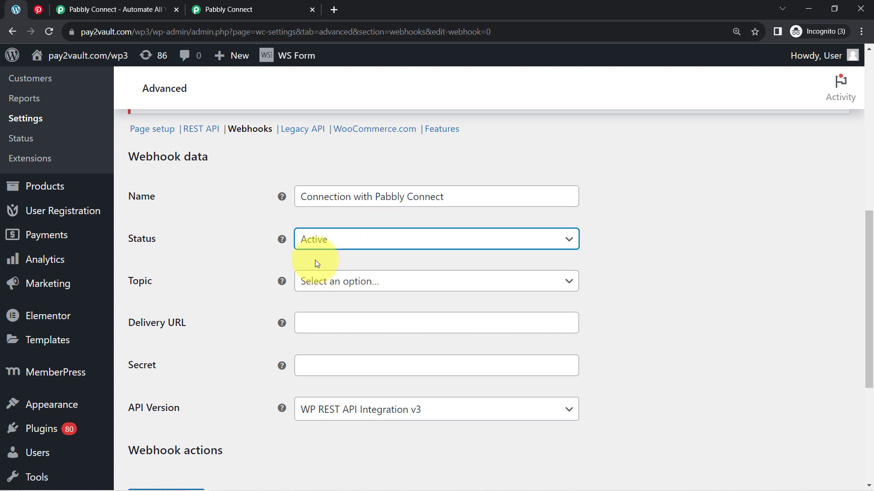
Step: Set the webhook's topic to Product created and paste the copied Pabbly webhook URL as its delivery URL
left_click(312, 282)
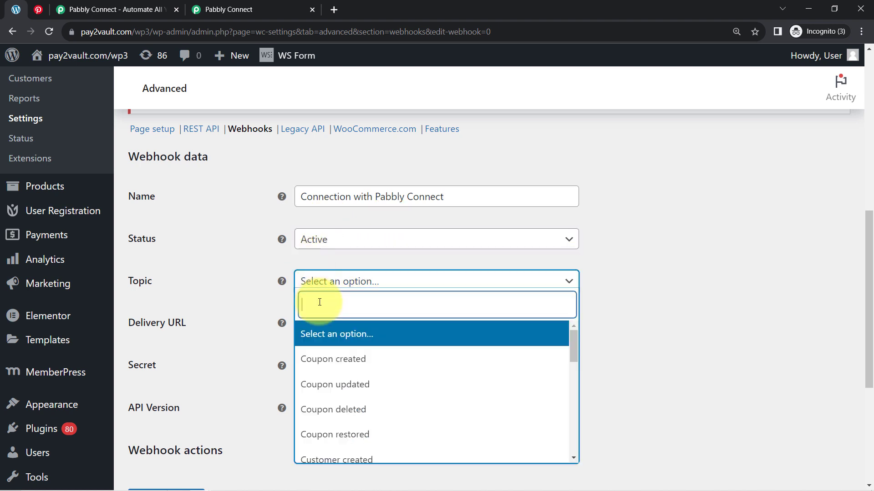
type("produ")
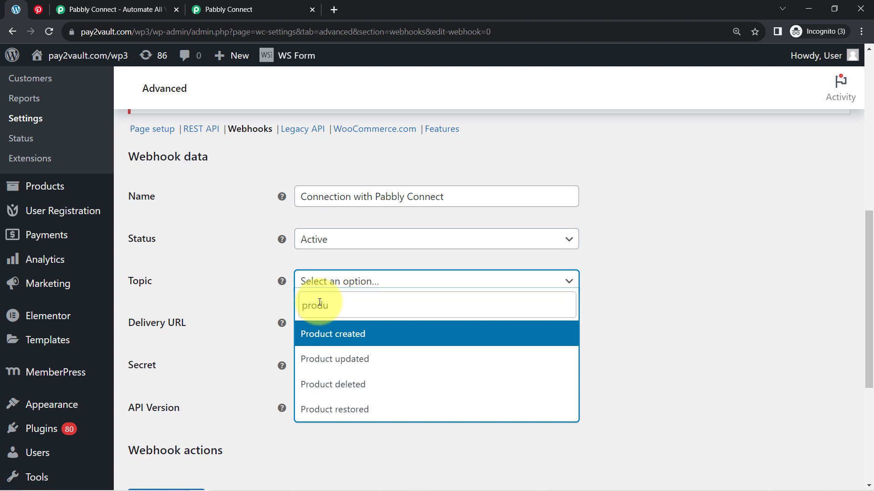
left_click(322, 335)
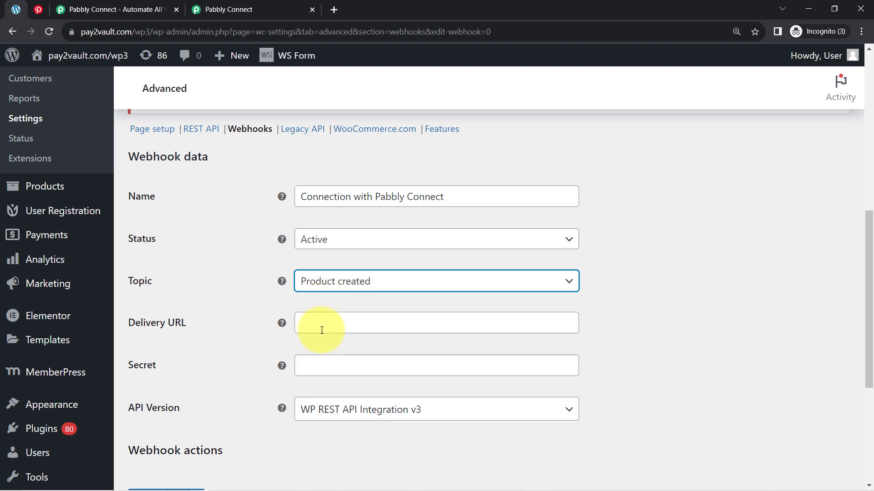
left_click(322, 330)
key("ctrl+v")
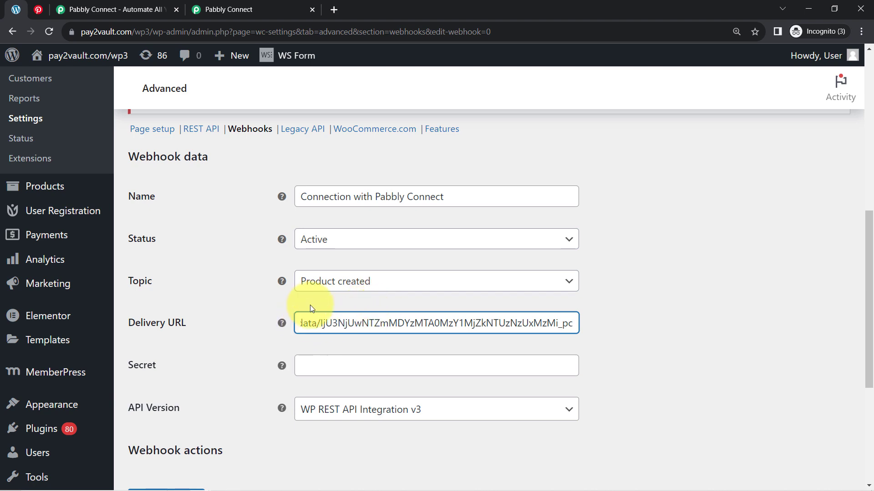
Step: Check the webhook URL in the Pabbly Connect workflow, then save the new webhook in WordPress
left_click(246, 9)
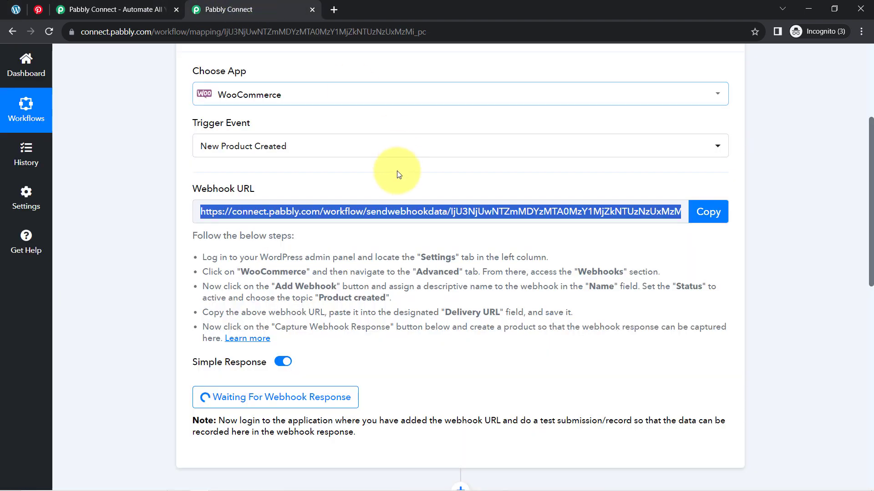
left_click(16, 10)
scroll(177, 373, "down", 5)
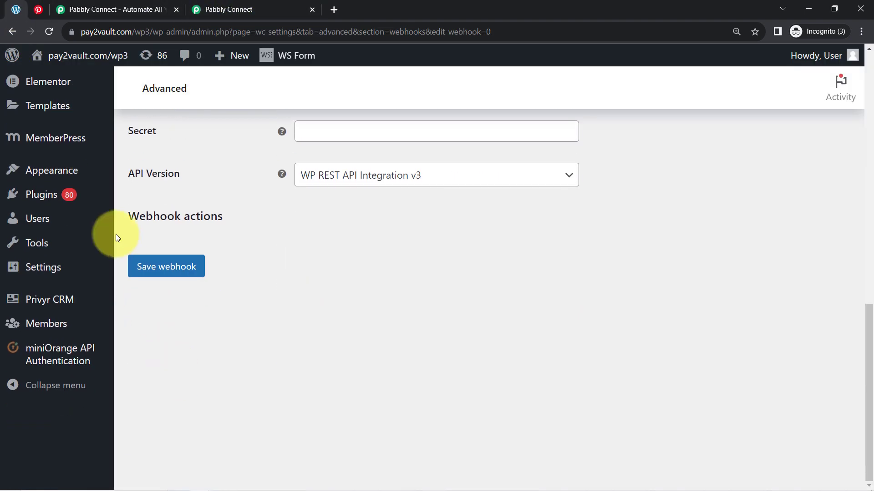
left_click(147, 266)
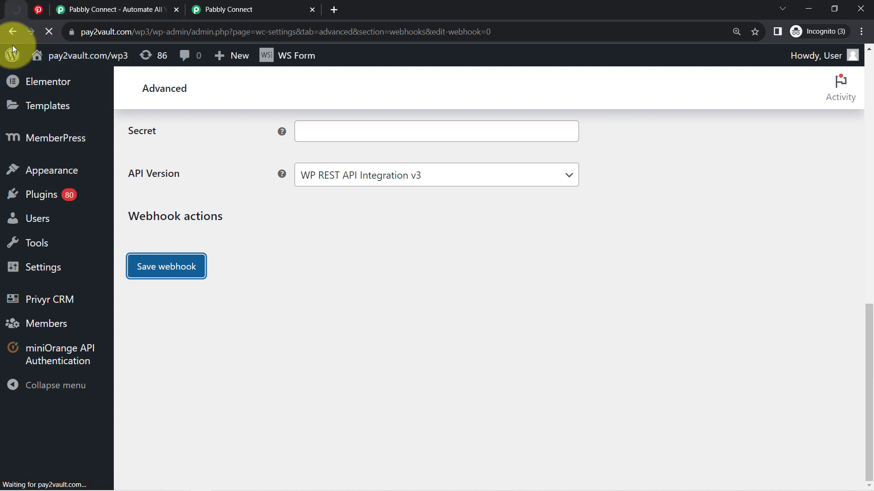
mouse_move(10, 49)
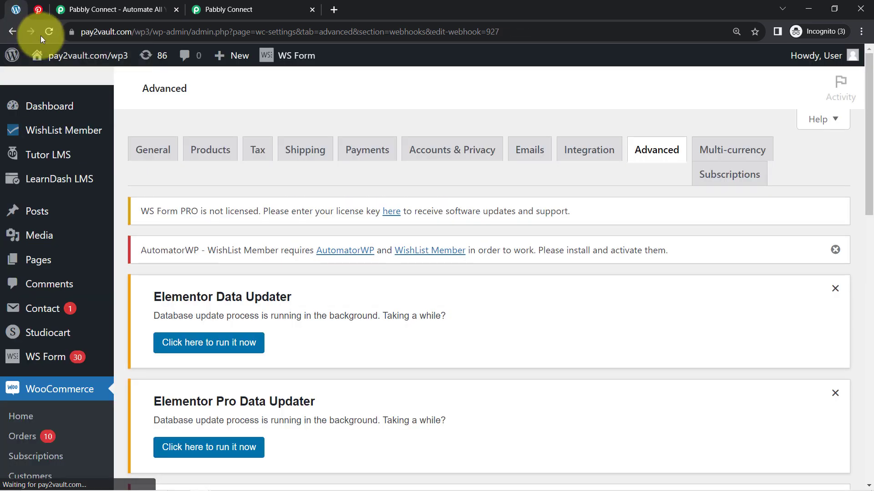
Step: Switch to Pabbly Connect, restart the WooCommerce trigger's webhook response capture and read the note about the test submission
left_click(286, 9)
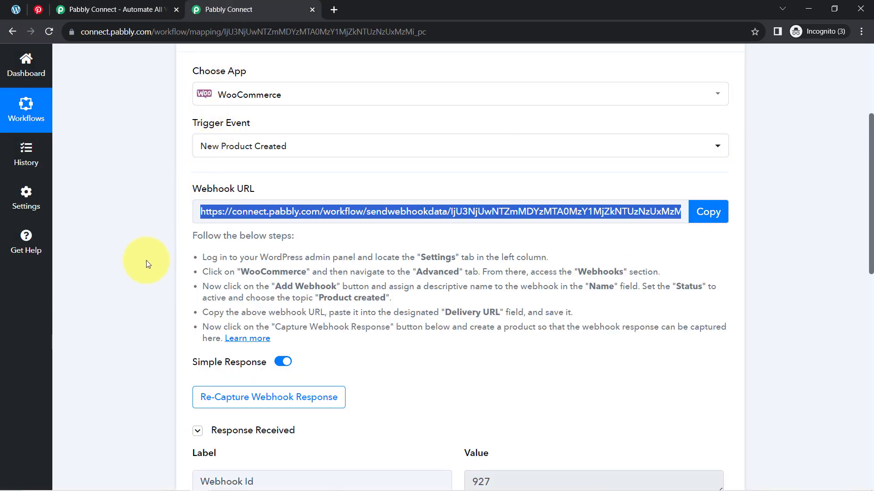
scroll(146, 260, "down", 2)
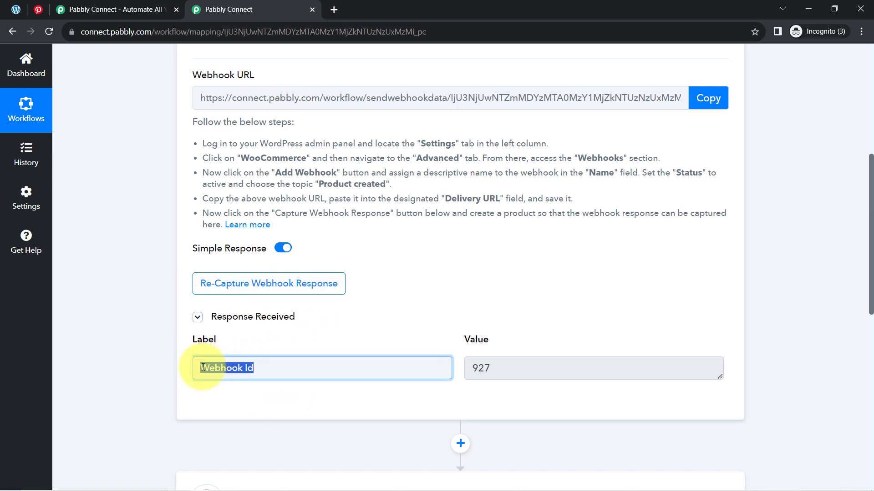
left_click(217, 284)
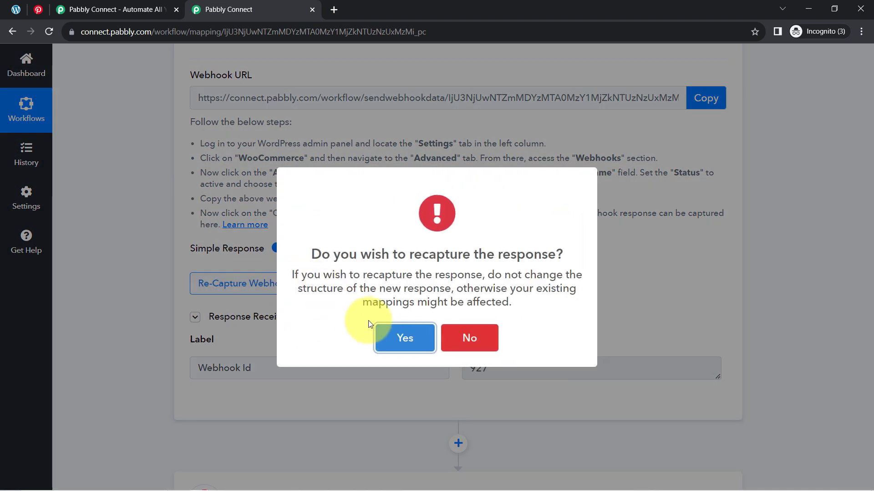
left_click(383, 338)
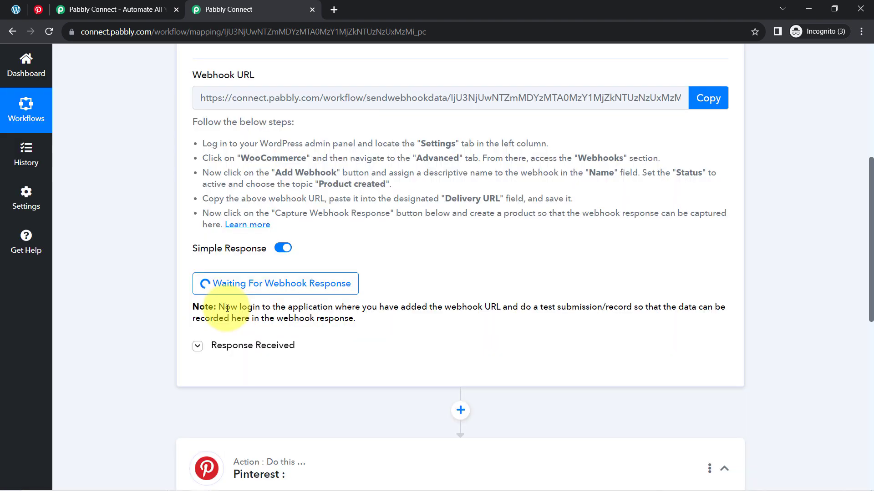
left_click_drag(227, 308, 304, 320)
left_click(308, 319)
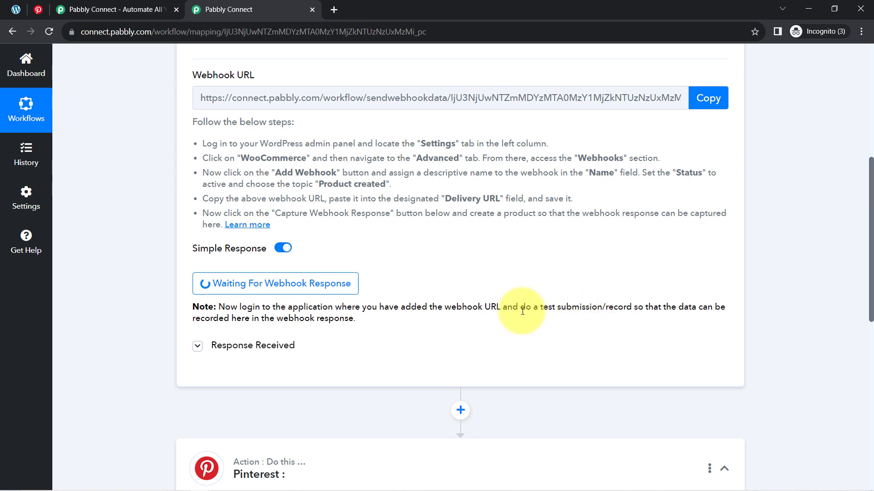
left_click_drag(523, 311, 637, 305)
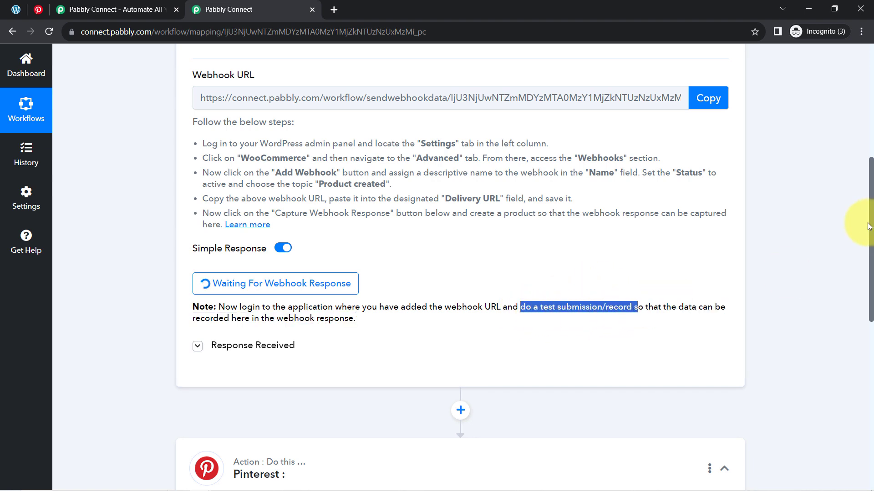
scroll(854, 173, "up", 5)
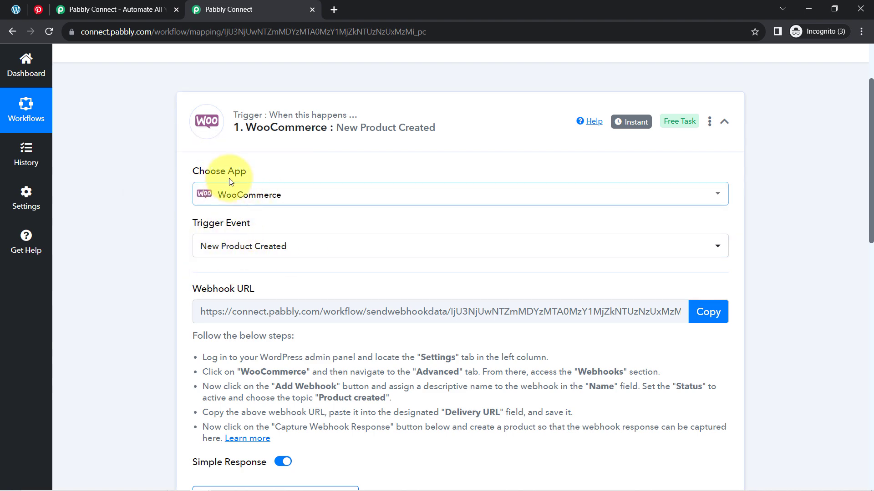
Step: Switch to the WordPress admin, review the saved webhook's data and open the form for adding a new product
left_click(16, 9)
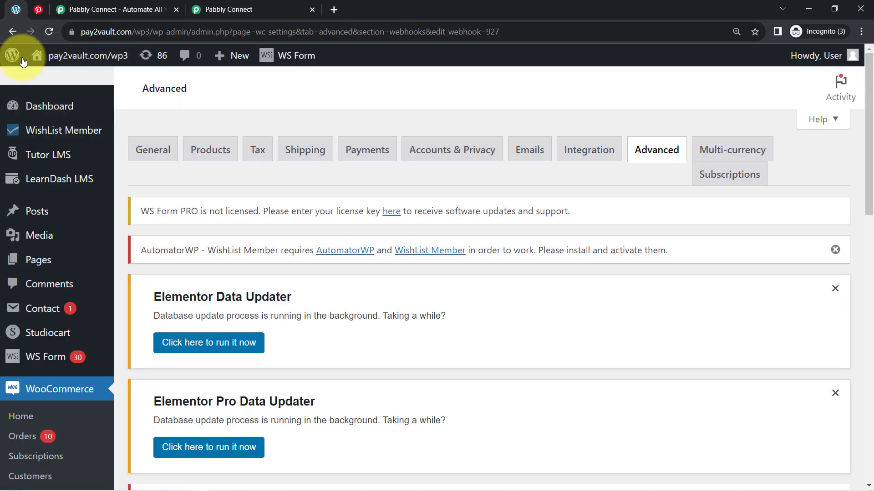
scroll(219, 259, "down", 10)
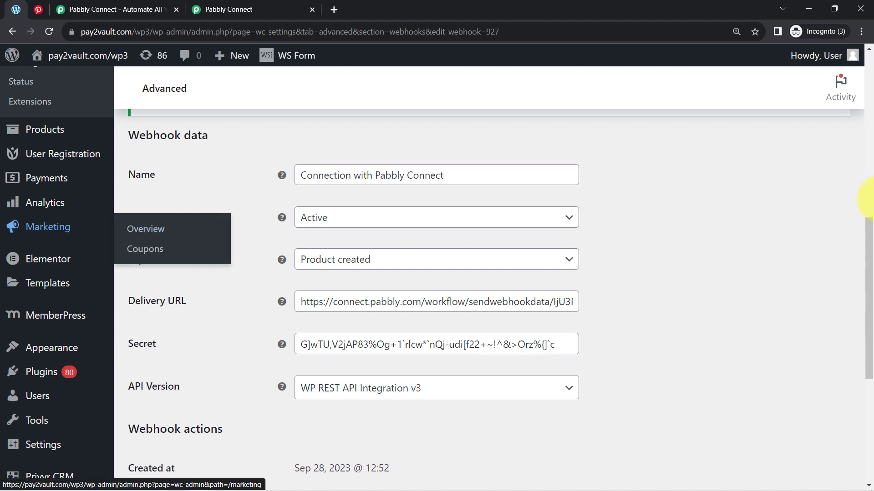
left_click_drag(870, 223, 858, 140)
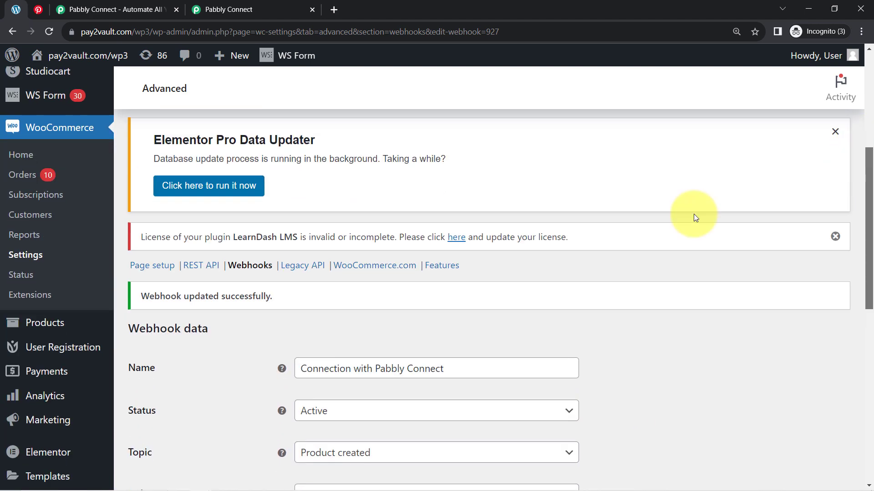
mouse_move(57, 317)
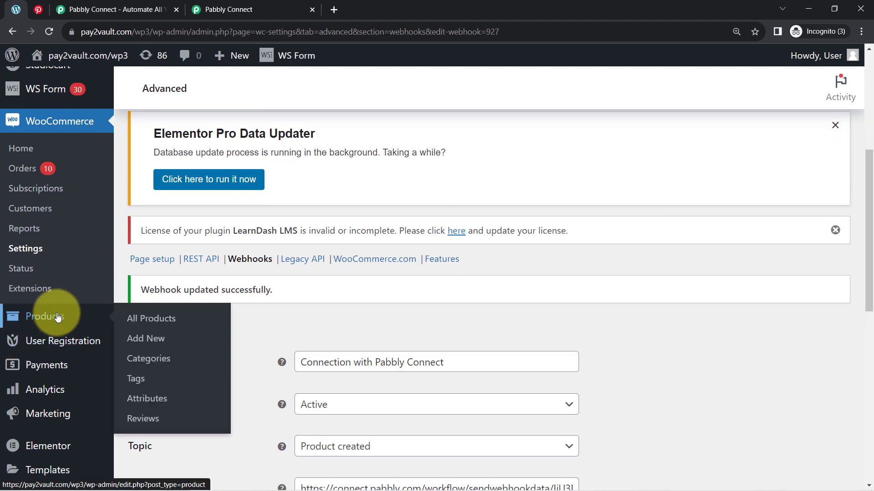
left_click(144, 337)
Step: Check the webhook capture status of the WooCommerce trigger in Pabbly Connect and return to the new product form
left_click(233, 10)
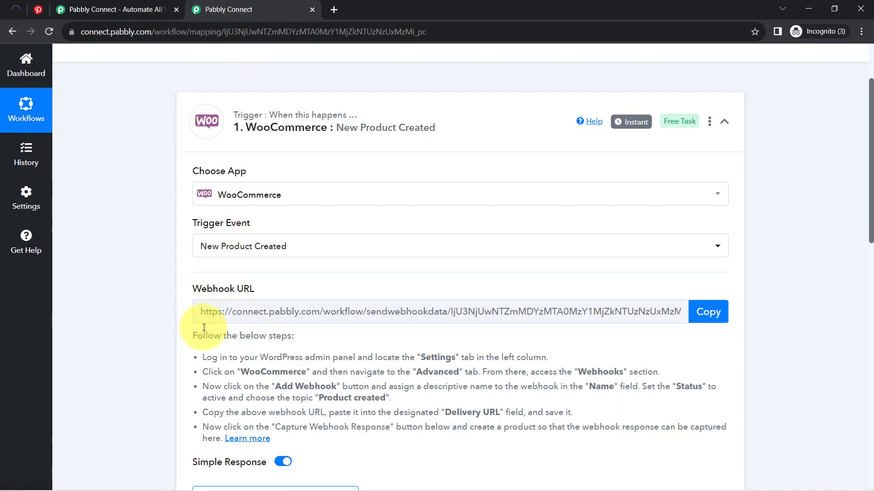
scroll(185, 351, "up", 1)
scroll(184, 351, "down", 7)
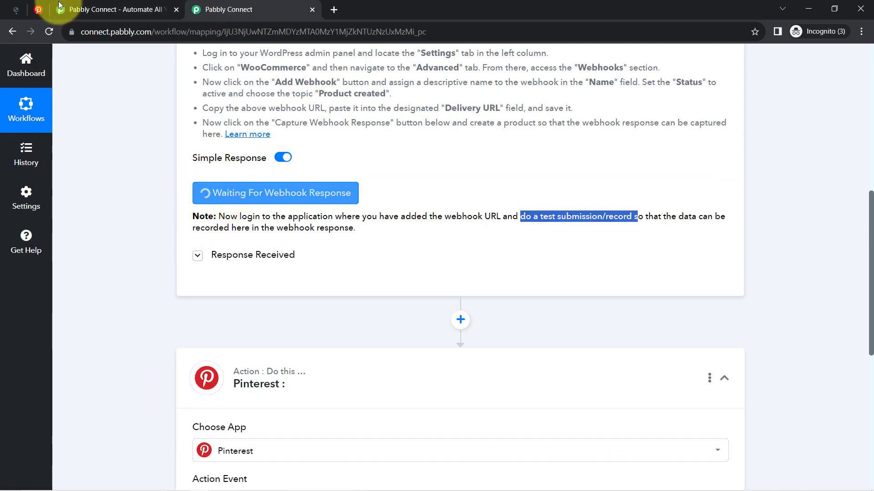
left_click(17, 5)
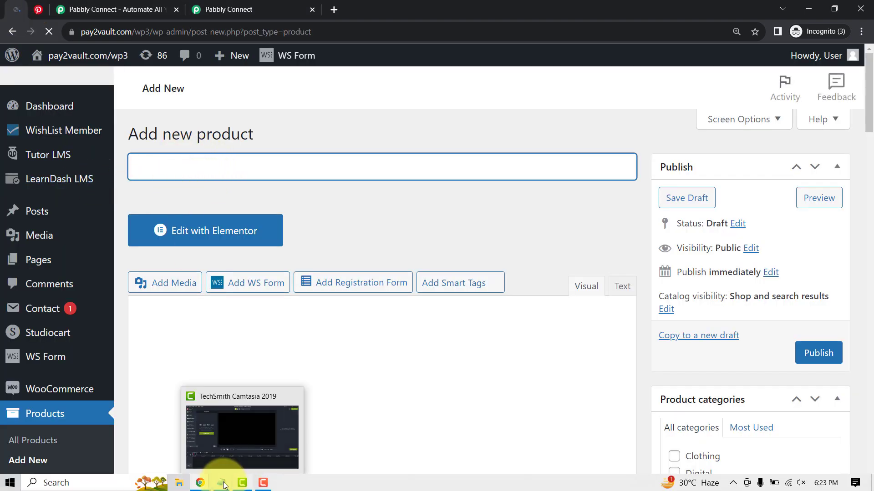
Step: Copy the product name from the Notepad notes, check the Pabbly Connect capture status, and name the new WooCommerce product "Redvi 11 Pro Max"
left_click(221, 484)
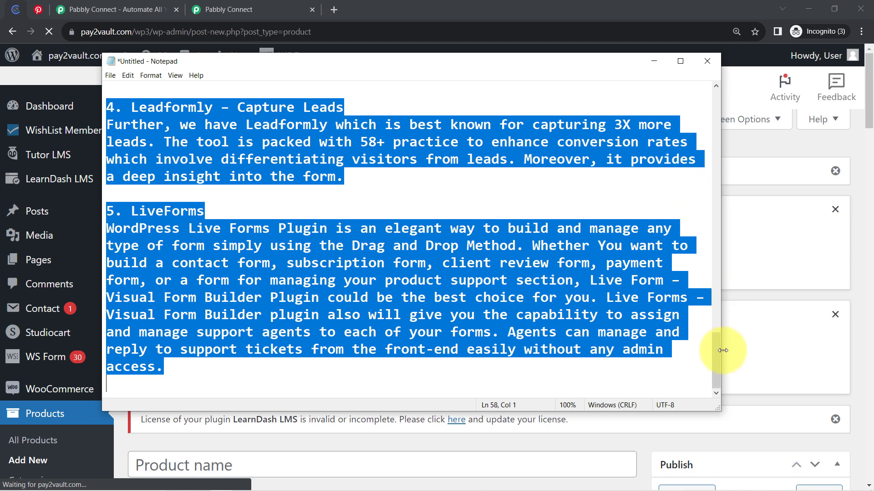
scroll(718, 289, "up", 1)
scroll(718, 289, "up", 15)
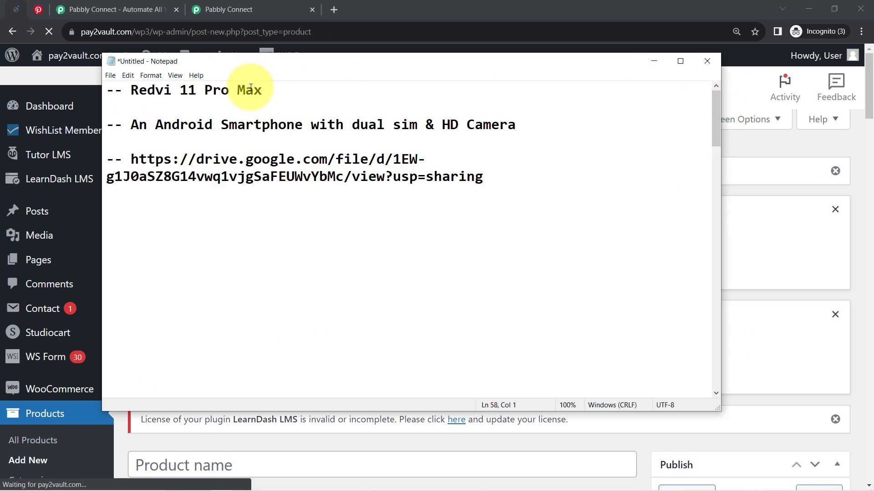
left_click_drag(266, 92, 128, 94)
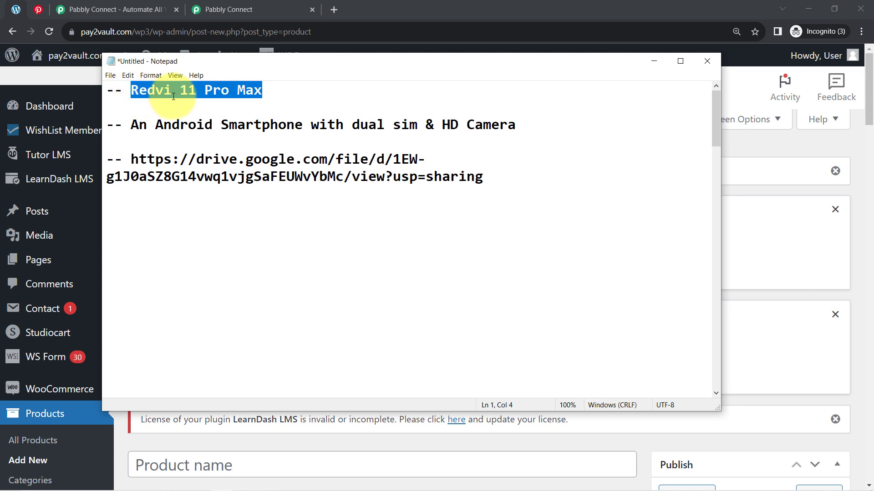
left_click(229, 9)
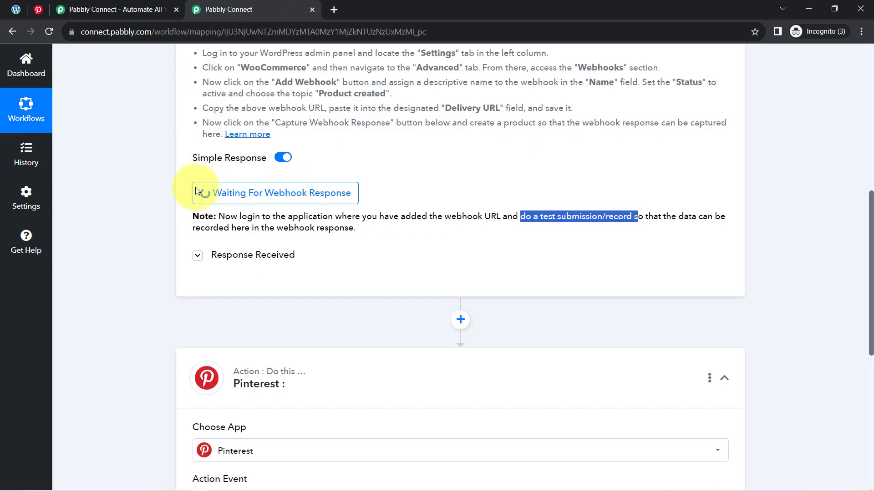
left_click(19, 7)
scroll(155, 194, "down", 7)
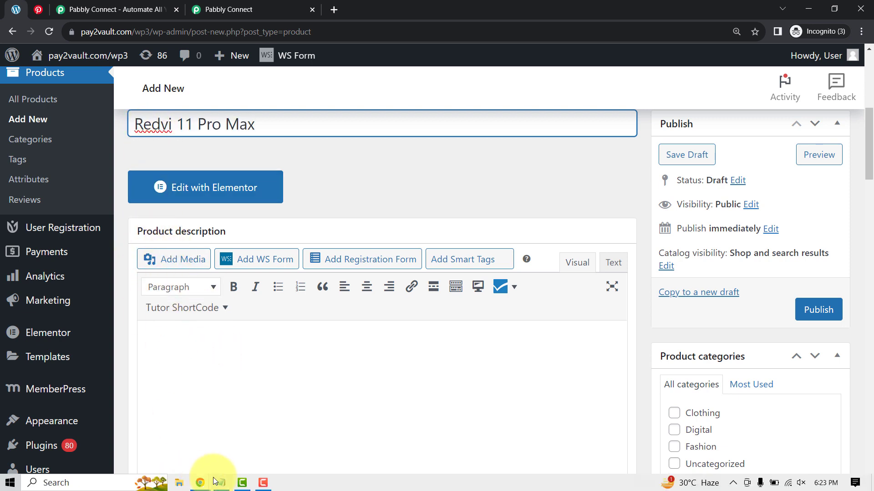
Step: Copy "An Android Smartphone with dual sim & HD Camera" from the Notepad notes into the product description in WordPress
left_click(222, 484)
left_click(514, 122)
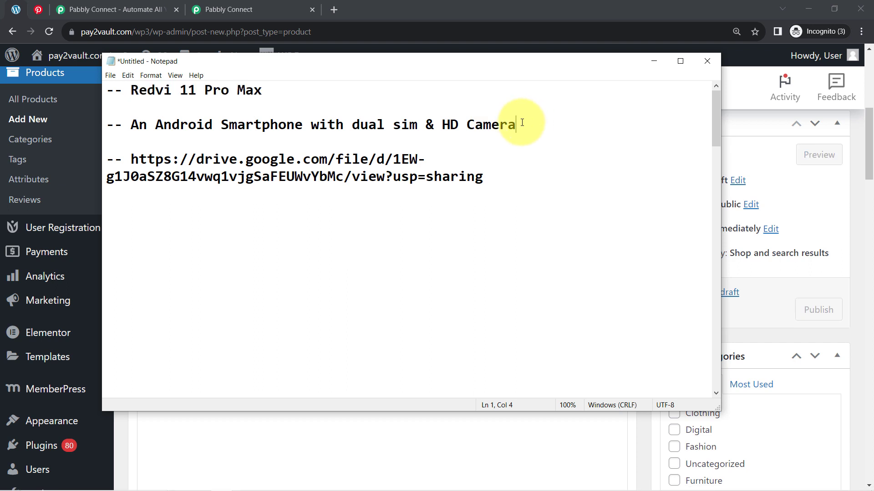
left_click(212, 137)
left_click_drag(211, 138, 146, 127)
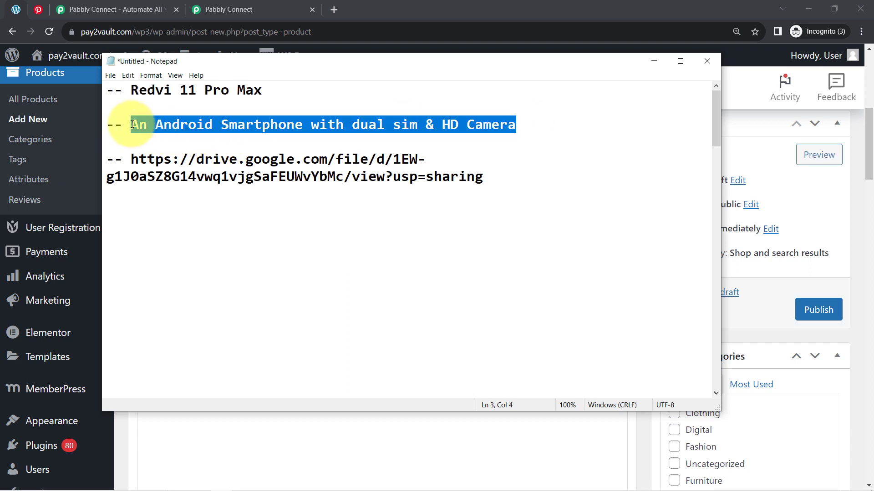
left_click(7, 5)
left_click(170, 331)
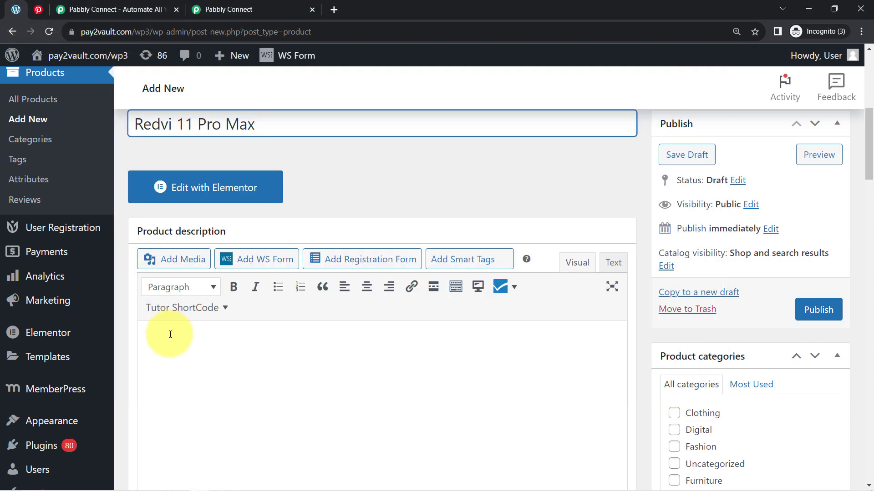
type("An Android Smartphone with dual sim & HD Camera")
Step: Set the regular price to 18999 and the sale price to 15999, and use DSC04352_processed.jpg as the product image
left_click_drag(869, 173, 869, 309)
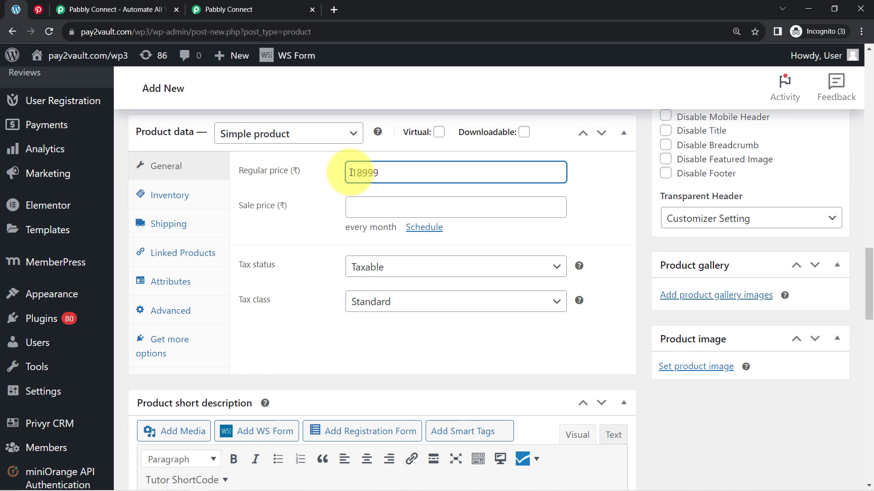
key("Tab")
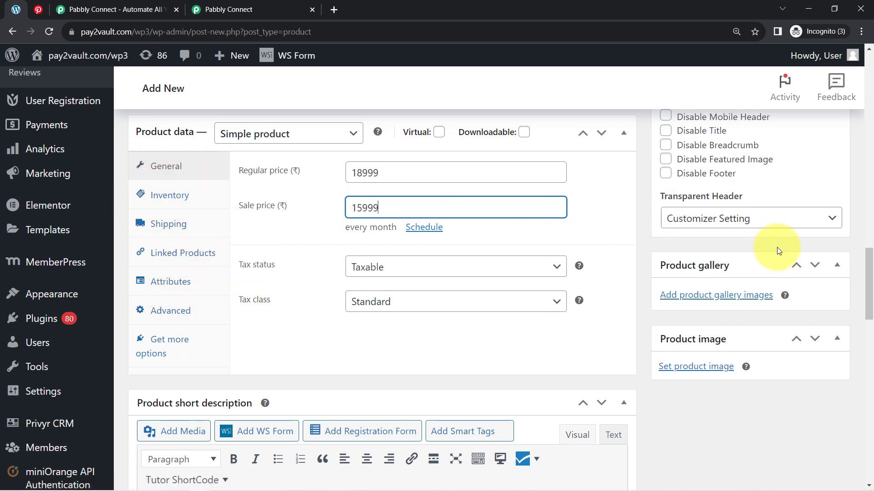
left_click(688, 366)
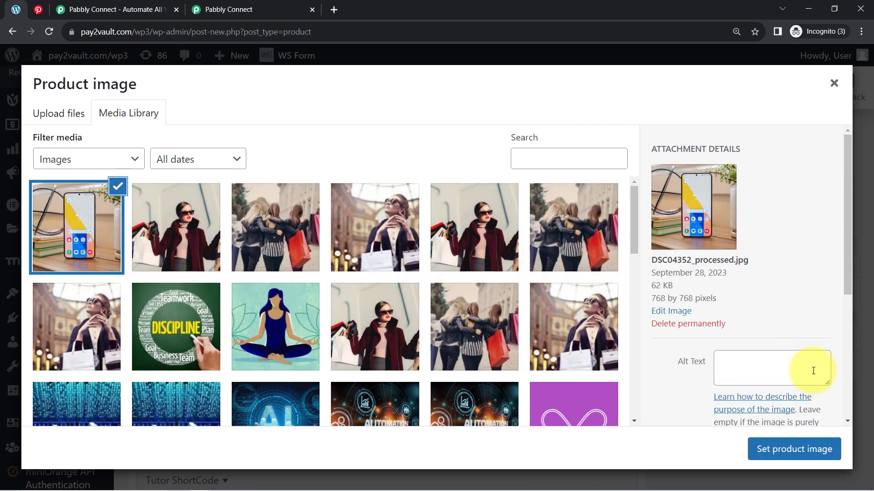
left_click(779, 451)
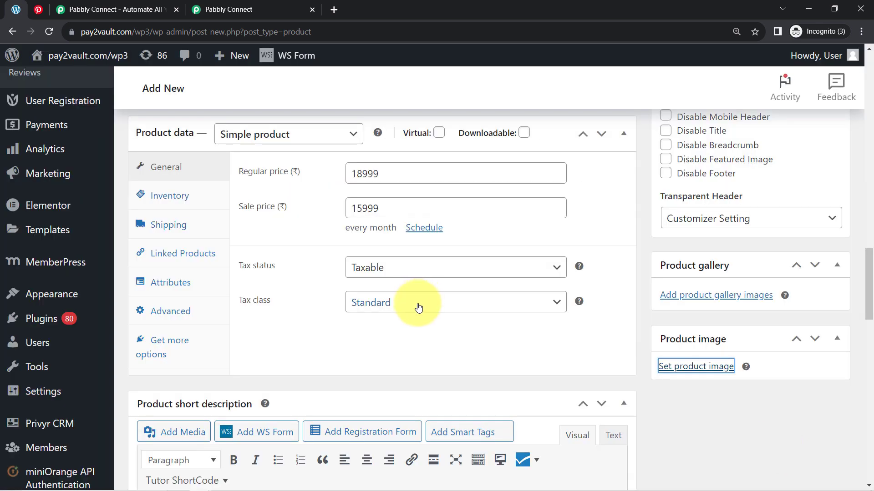
Step: Enter "An Android Smartphone with dual sim & HD Camera" as the product short description, checking the text in Notepad
scroll(869, 277, "down", 5)
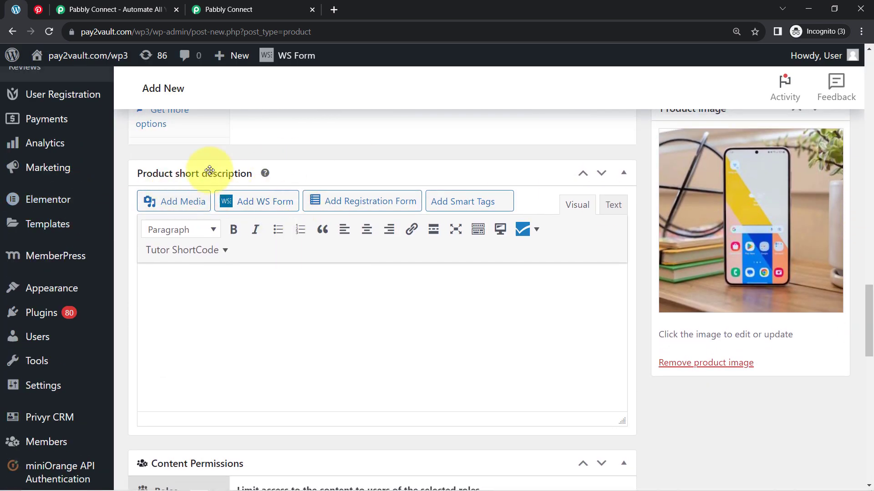
left_click(221, 481)
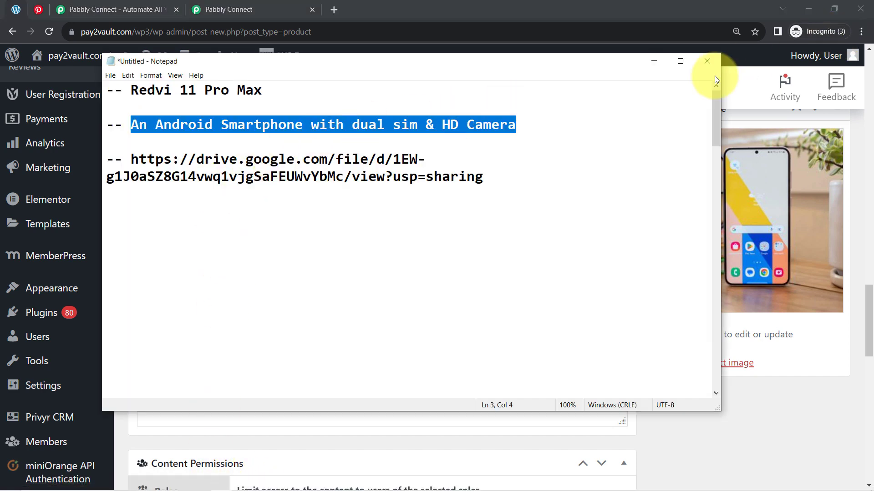
left_click(663, 64)
left_click(191, 292)
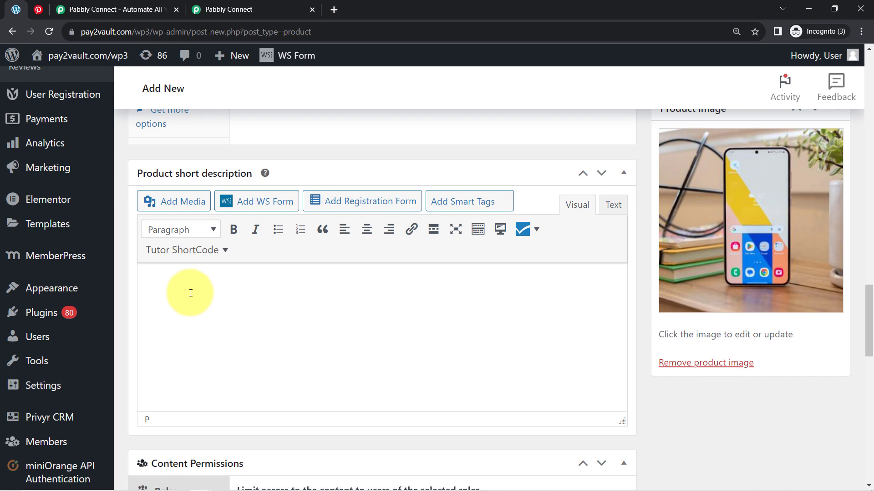
type("An Android Smartphone with dual sim & HD Camera")
Step: Publish the new product, then check the webhook capture in Pabbly Connect and return to the WordPress product page
left_click_drag(867, 299, 862, 136)
left_click(803, 231)
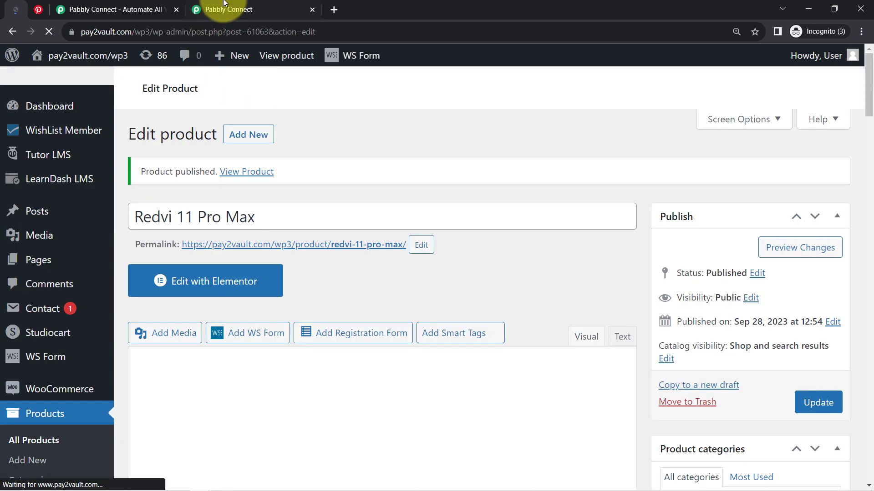
left_click(223, 6)
left_click(12, 32)
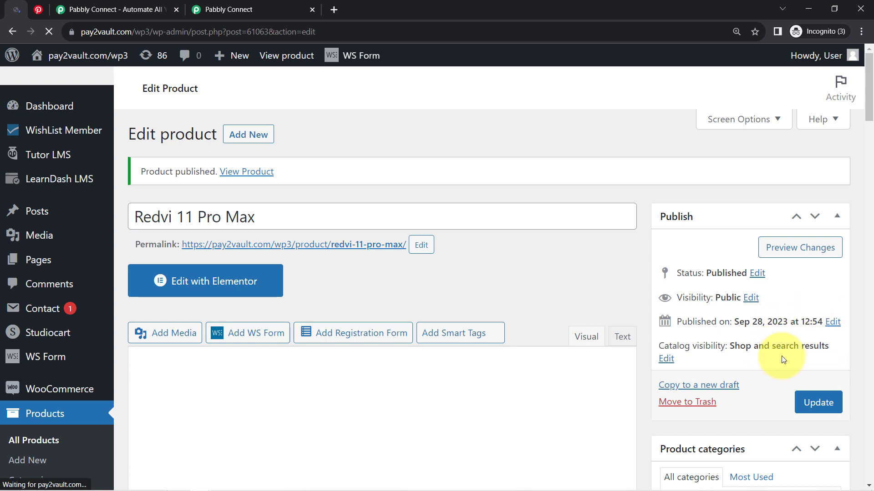
Step: Switch to Pabbly Connect and examine the slug, status and stock status in the WooCommerce trigger's received webhook response
left_click(255, 9)
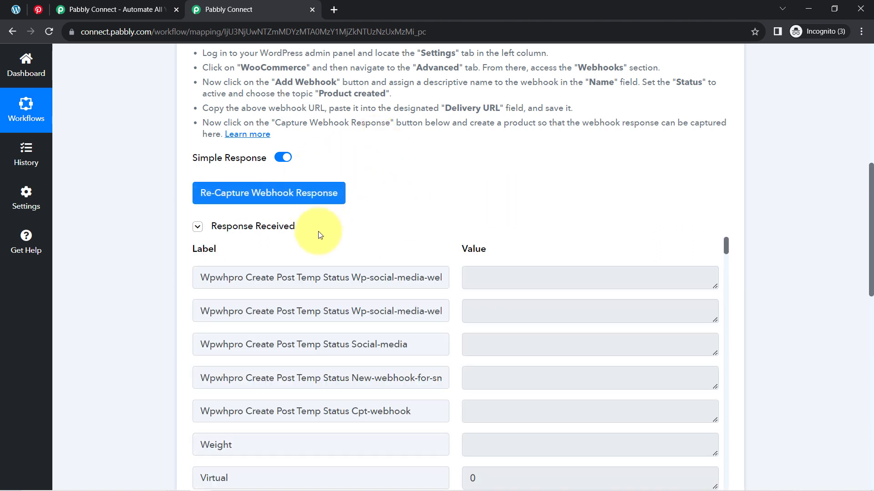
left_click(237, 227)
left_click(232, 227)
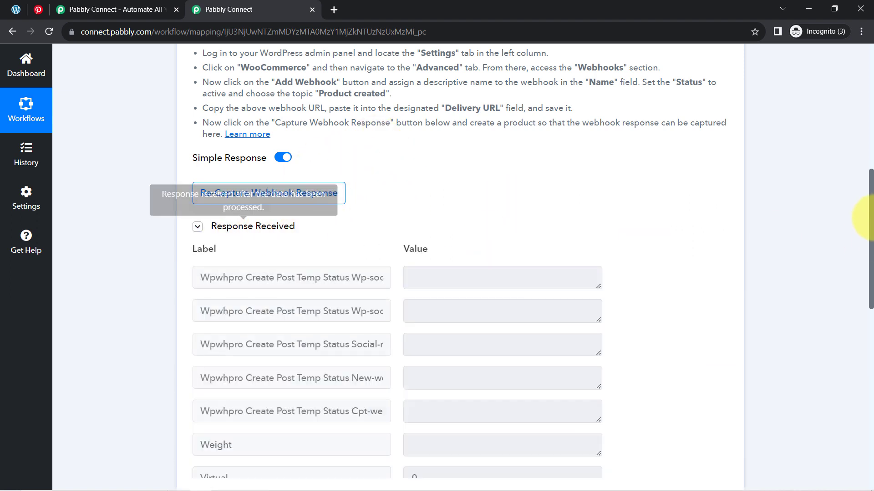
scroll(869, 207, "down", 2)
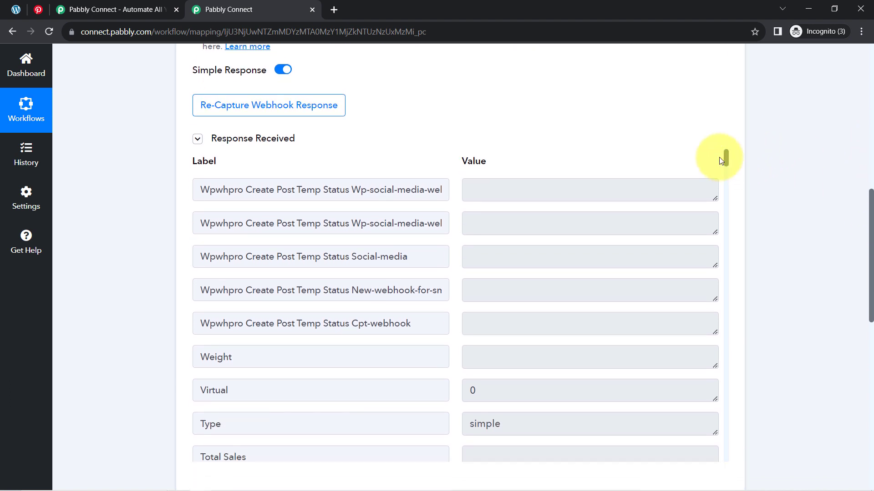
left_click_drag(728, 157, 731, 185)
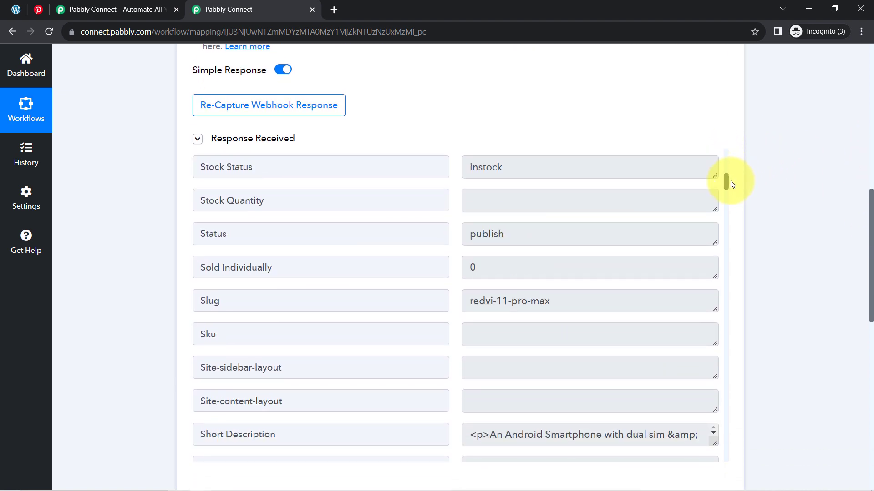
left_click(549, 293)
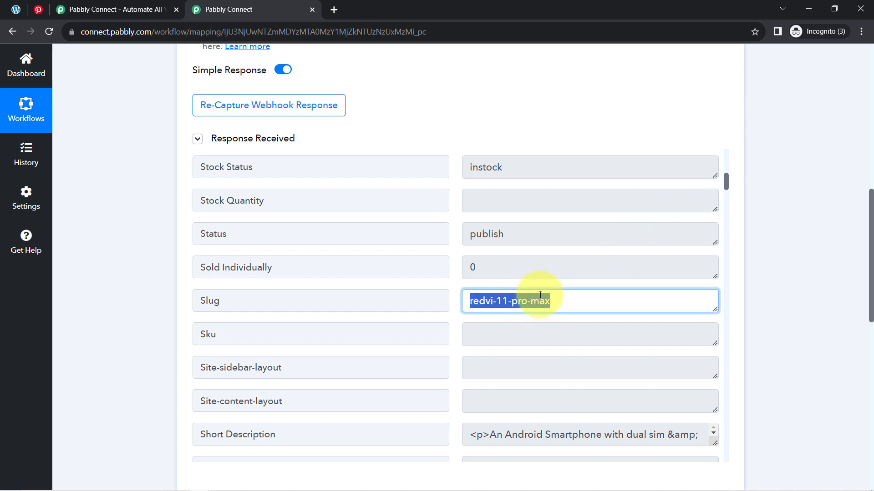
left_click(518, 237)
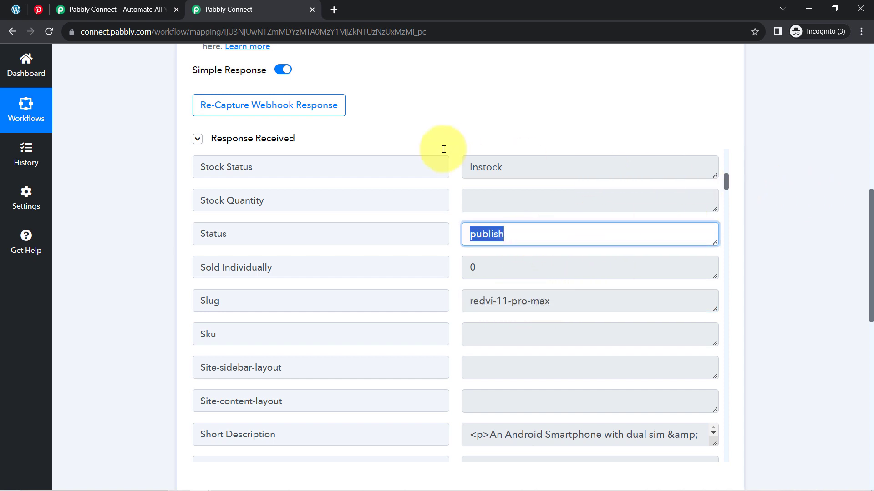
left_click(477, 162)
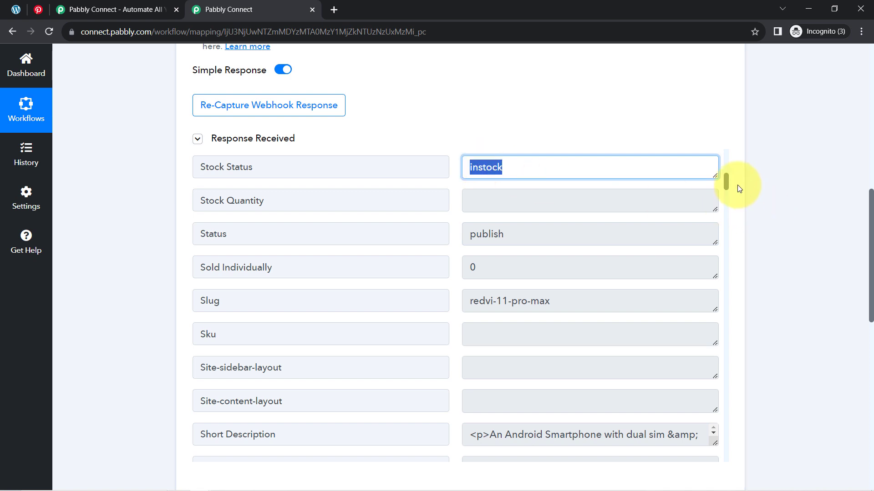
Step: Examine the HTML tags in the captured short description, then the product's name and permalink in the webhook response
left_click_drag(723, 181, 723, 192)
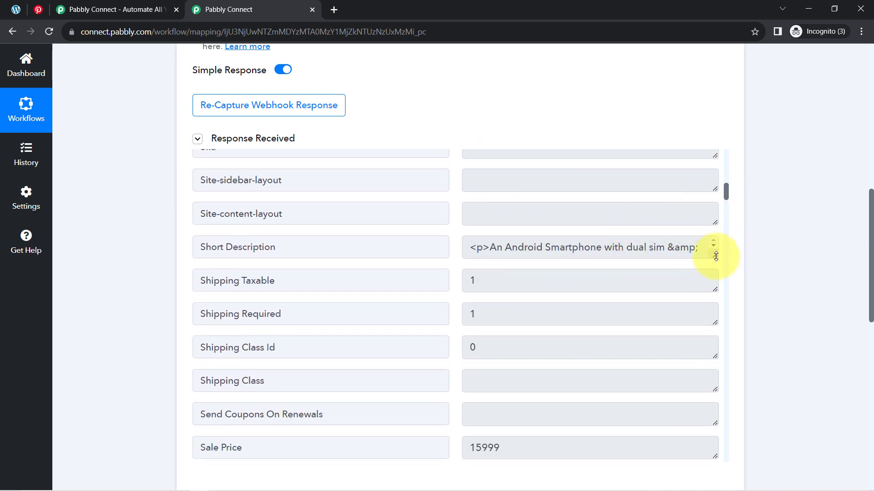
left_click_drag(716, 257, 715, 298)
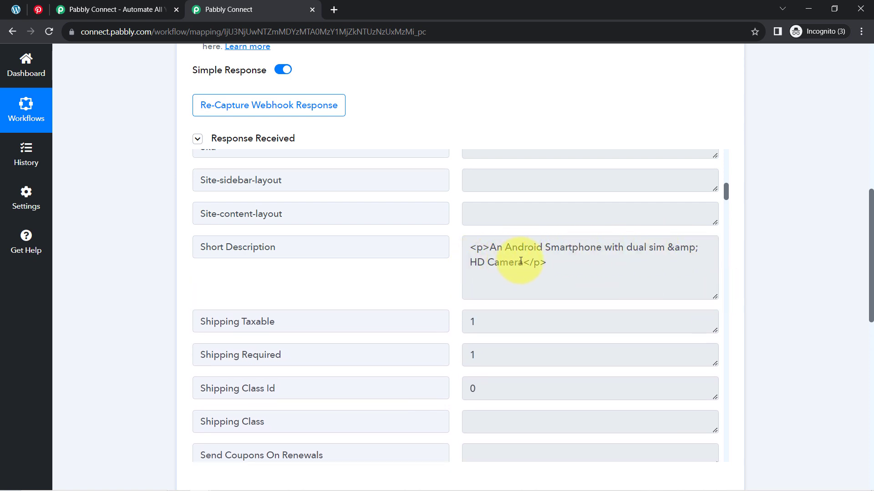
left_click(485, 245)
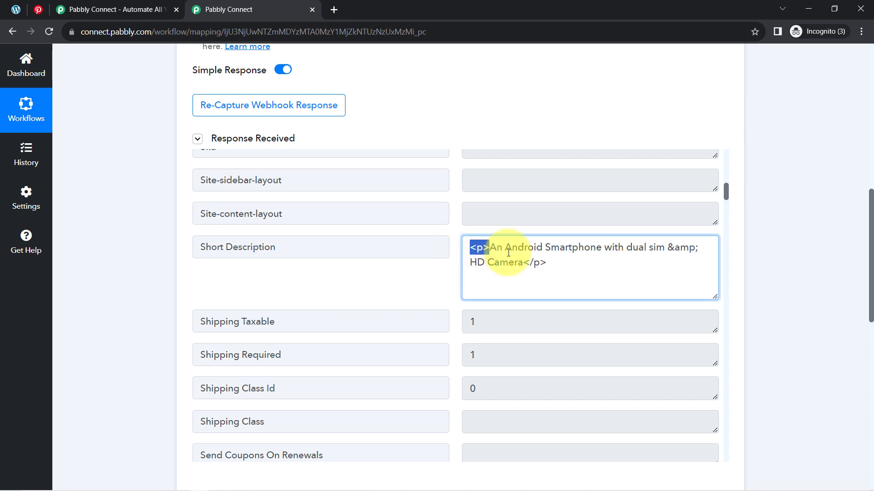
left_click_drag(546, 263, 518, 263)
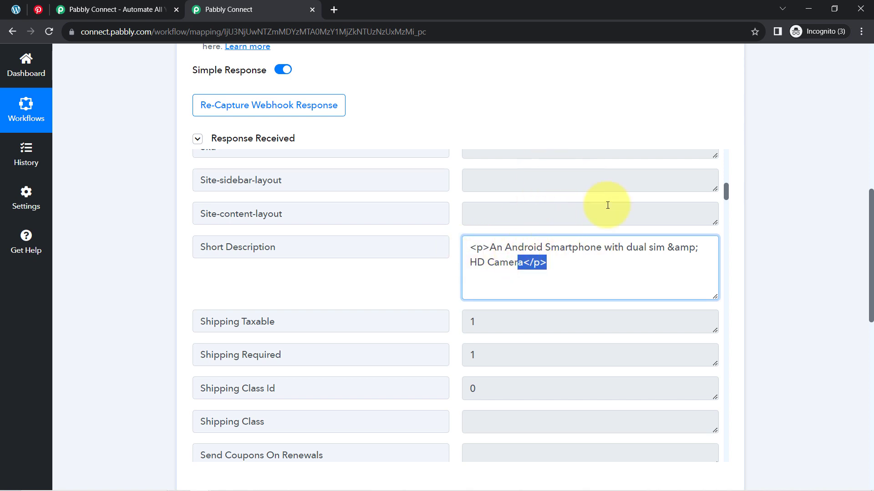
left_click_drag(726, 195, 712, 245)
double_click(540, 302)
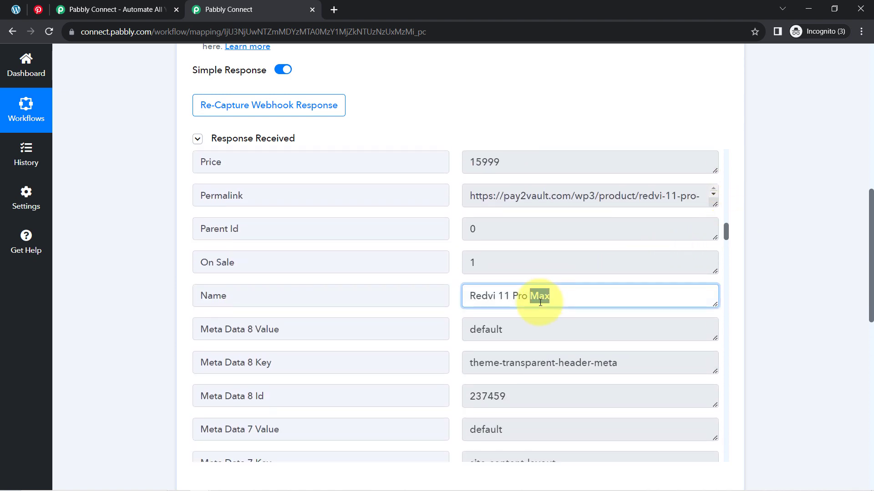
triple_click(529, 196)
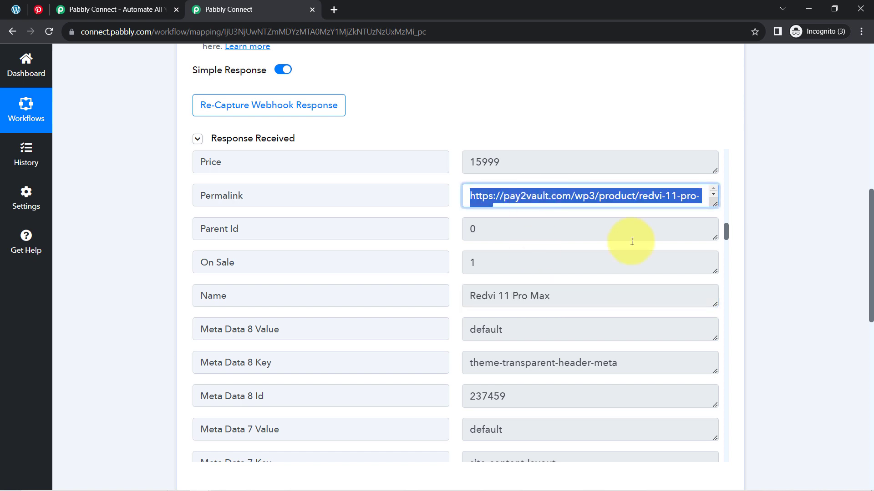
Step: Copy the Images 0 Src URL from the webhook response and open it in a new browser tab to inspect the product image
left_click_drag(725, 233, 736, 299)
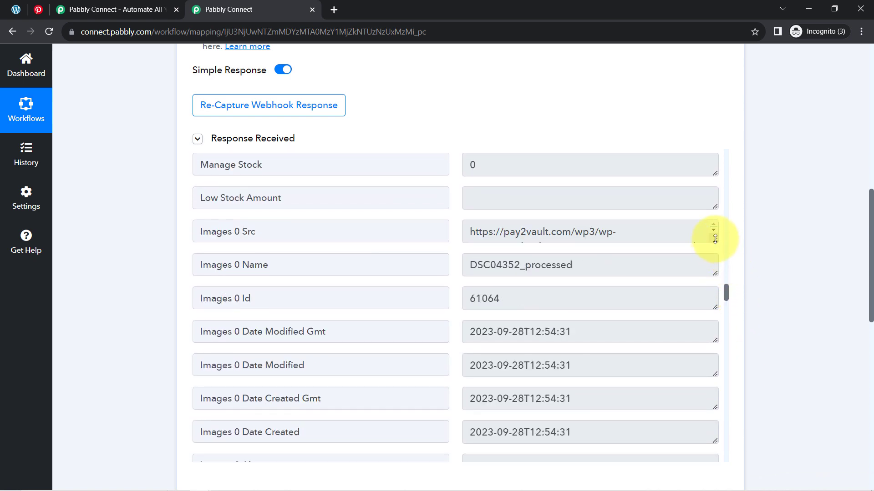
left_click_drag(715, 241, 713, 282)
triple_click(640, 233)
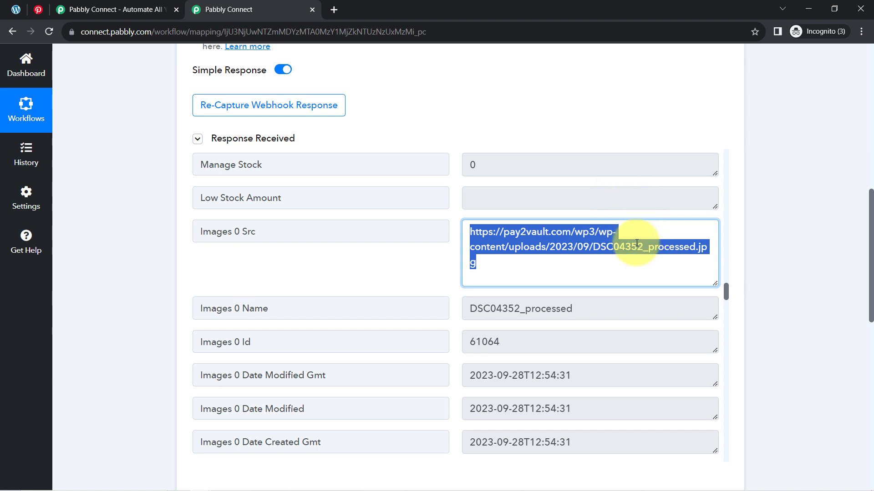
key("ctrl+c")
key("ctrl+t")
key("ctrl+v")
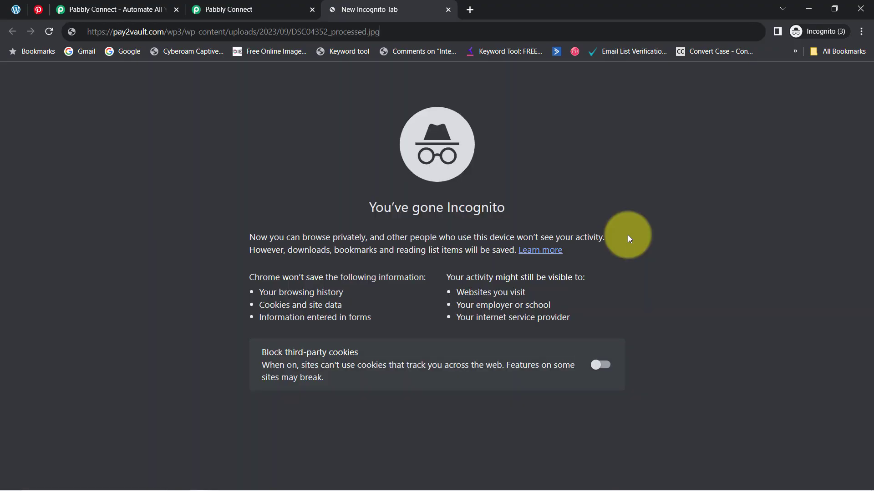
key("Return")
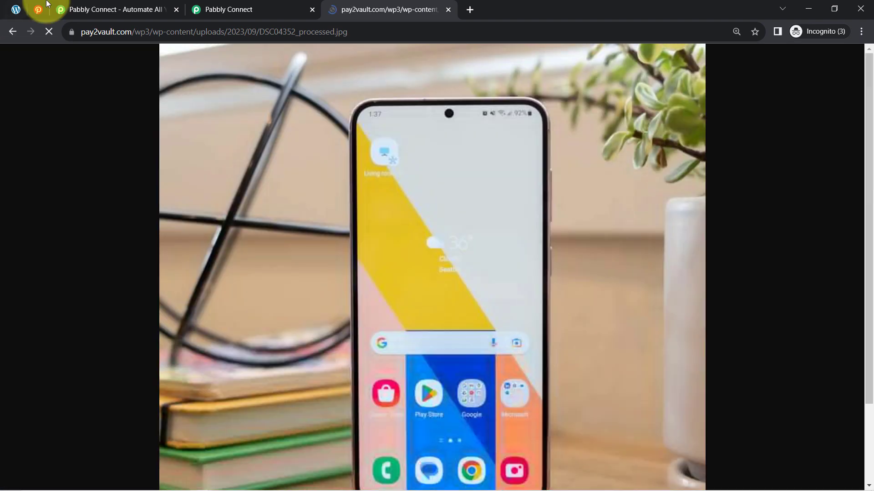
left_click(381, 302)
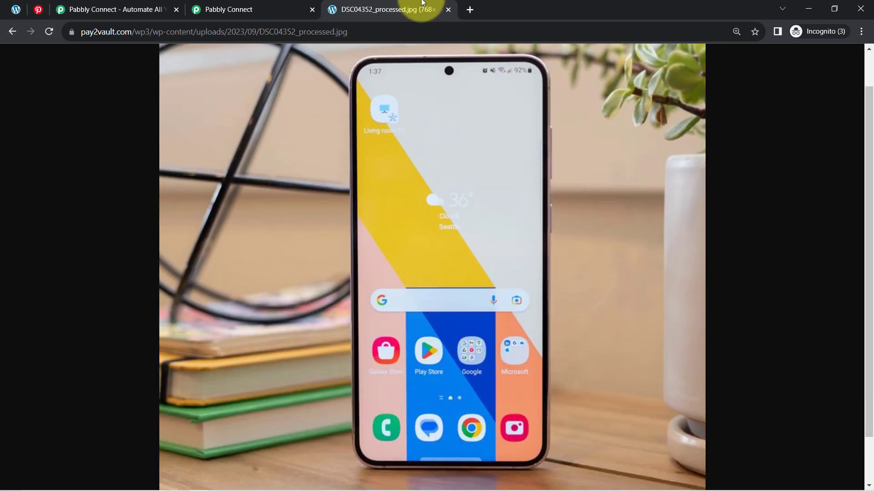
Step: Close the product image tab, then collapse the received webhook response and the WooCommerce trigger step
left_click(449, 10)
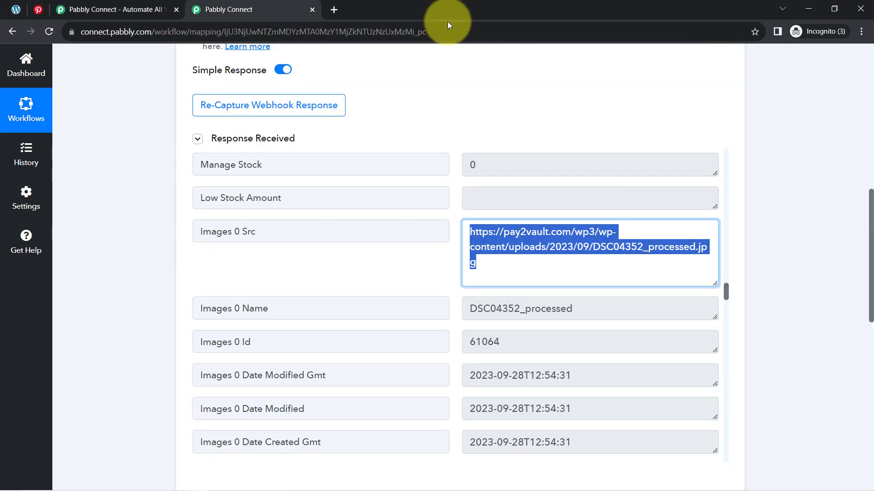
left_click(162, 152)
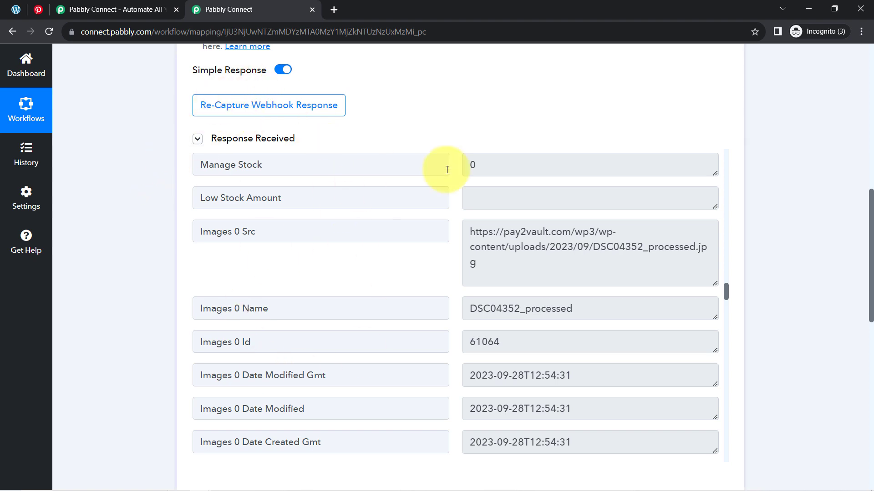
left_click(237, 141)
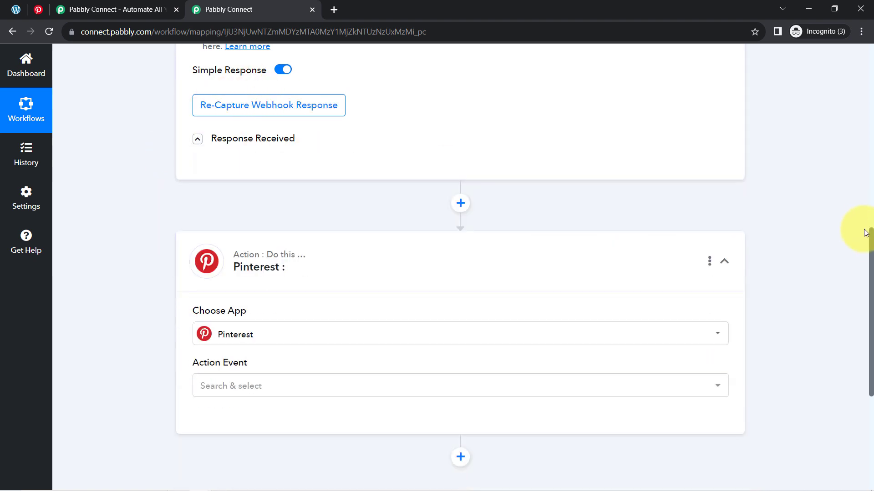
left_click(870, 114)
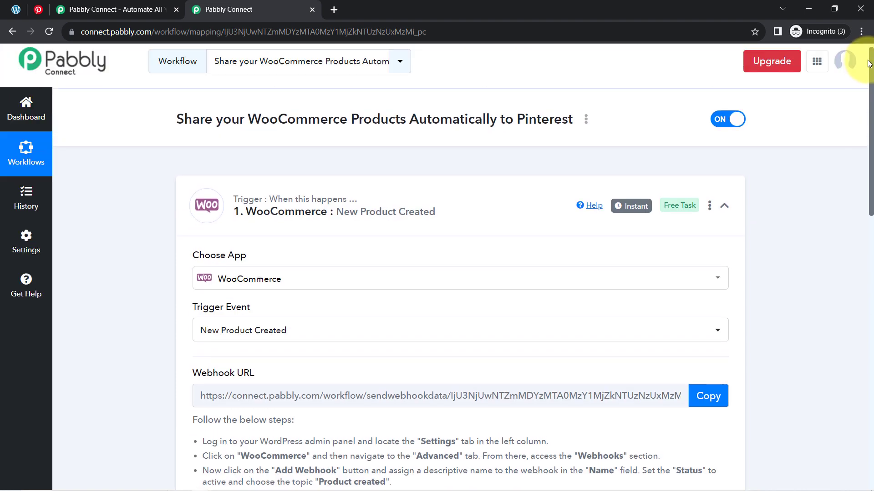
left_click(303, 205)
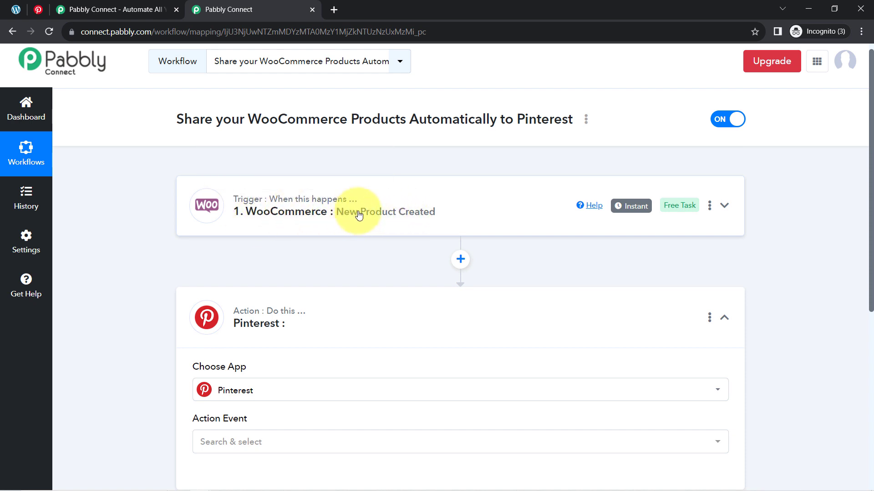
mouse_move(630, 208)
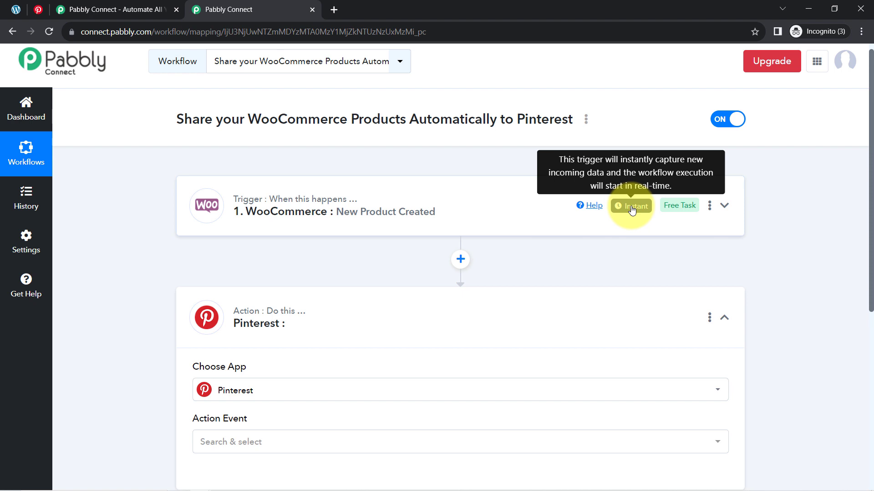
mouse_move(292, 208)
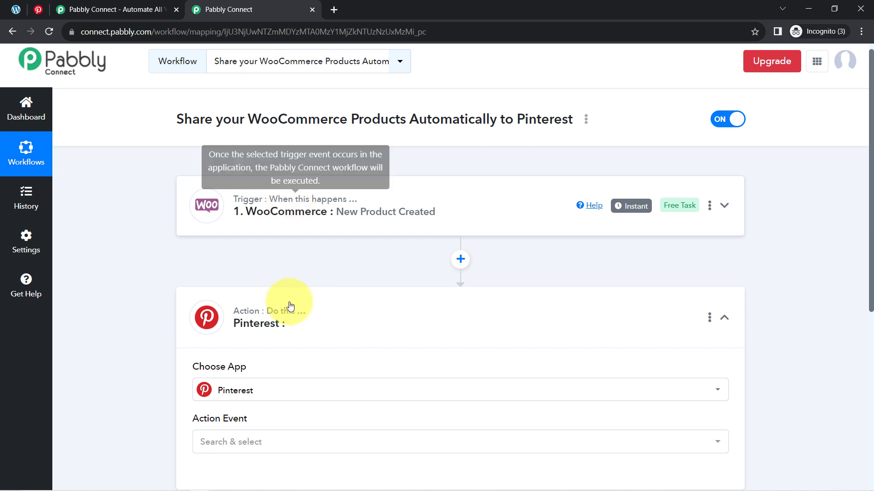
Step: Set the Pinterest action's event to Create Pin
left_click_drag(870, 200, 864, 291)
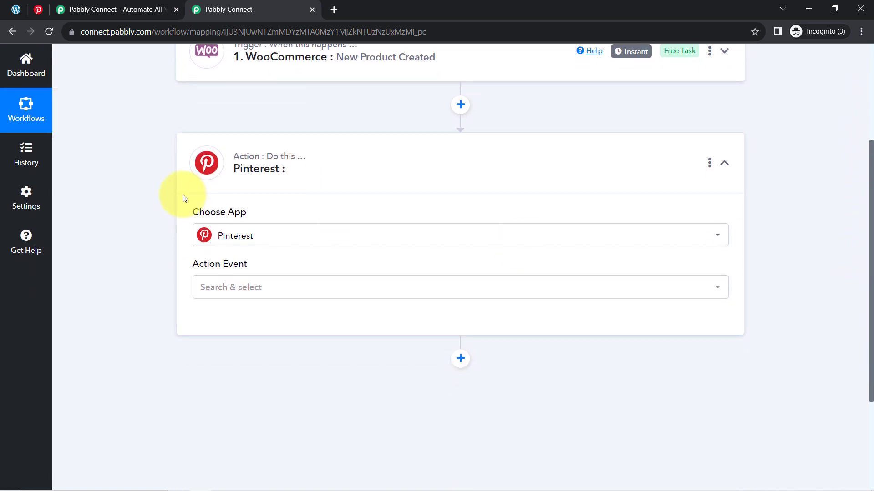
left_click(222, 293)
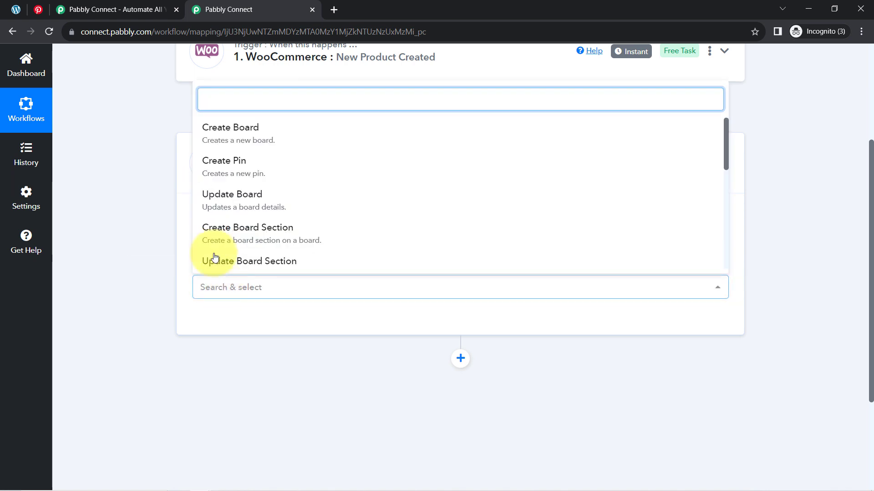
left_click(230, 171)
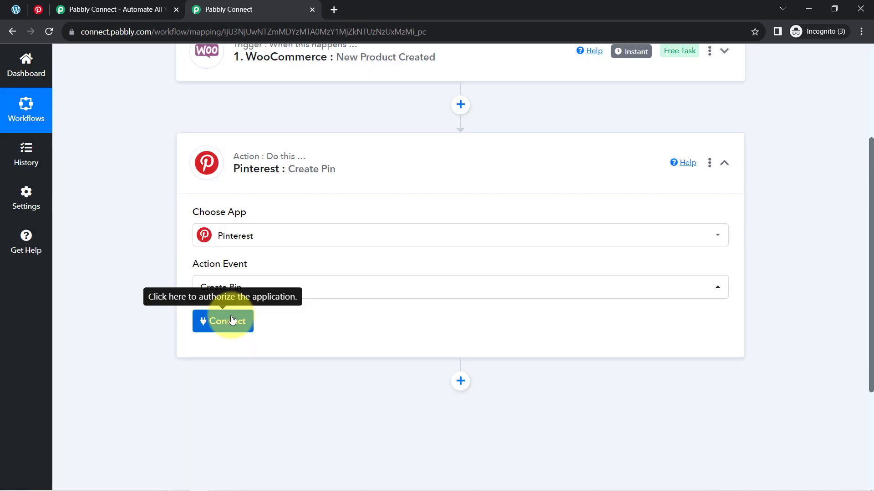
Step: Add a new Pinterest connection and grant Pabbly Connect access to the Pinterest account
left_click(231, 320)
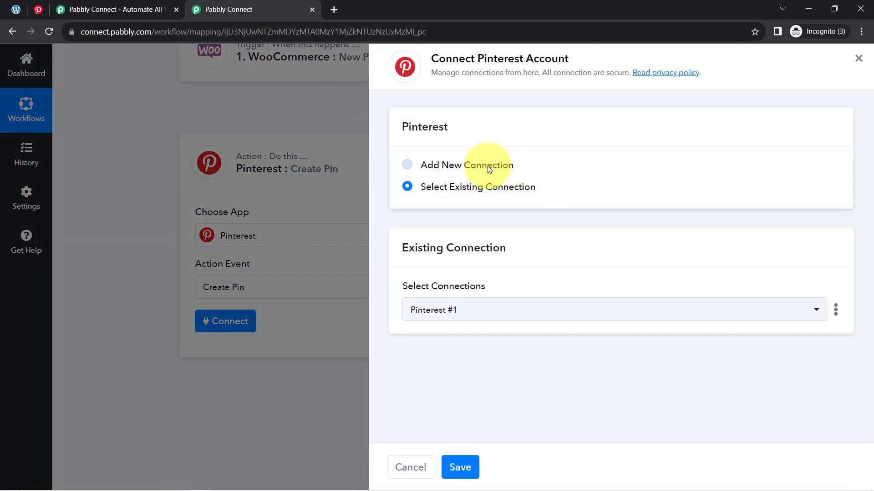
left_click(489, 169)
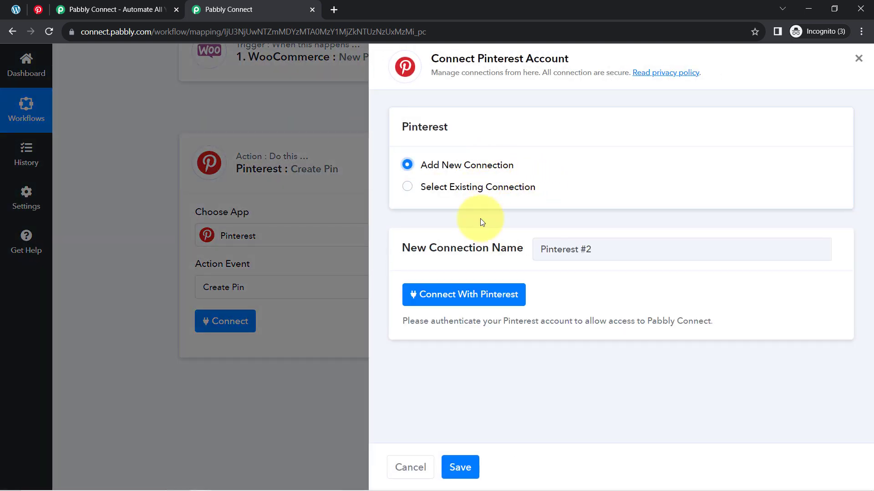
left_click(485, 296)
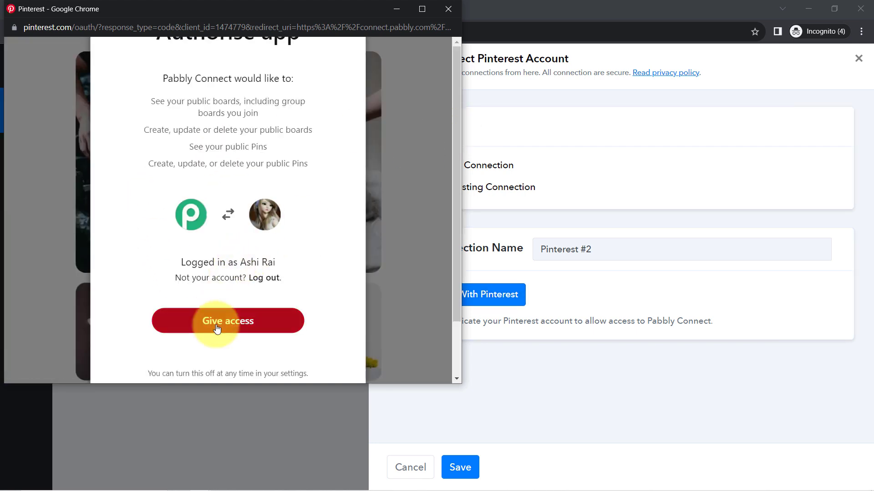
left_click(216, 328)
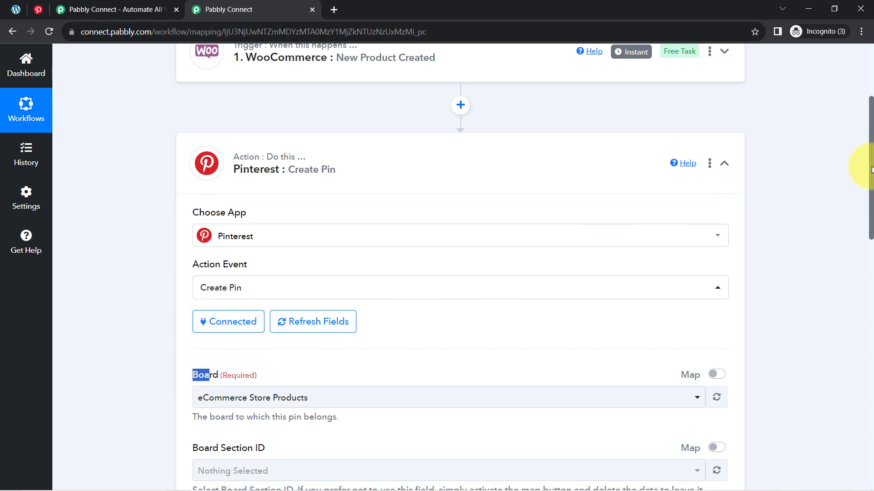
Step: Check the available boards on the Pinterest profile, then choose eCommerce Store Products as the board for the pin
left_click_drag(870, 175, 859, 248)
left_click(291, 155)
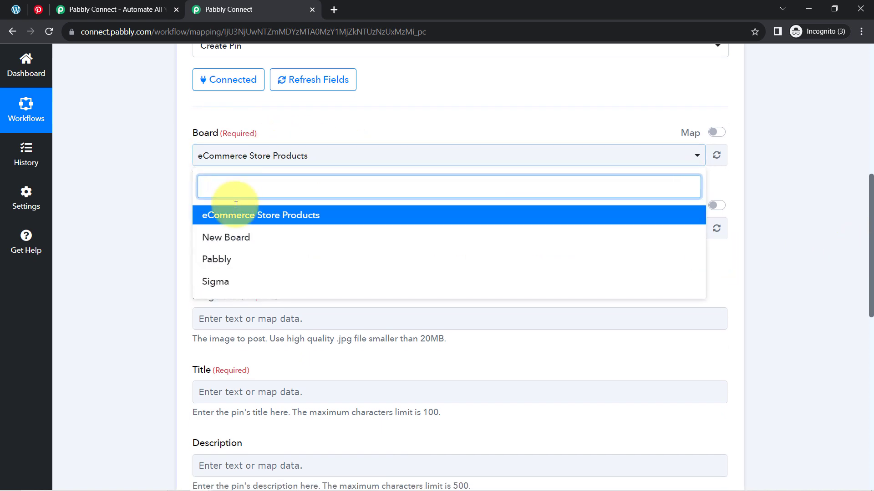
left_click(37, 12)
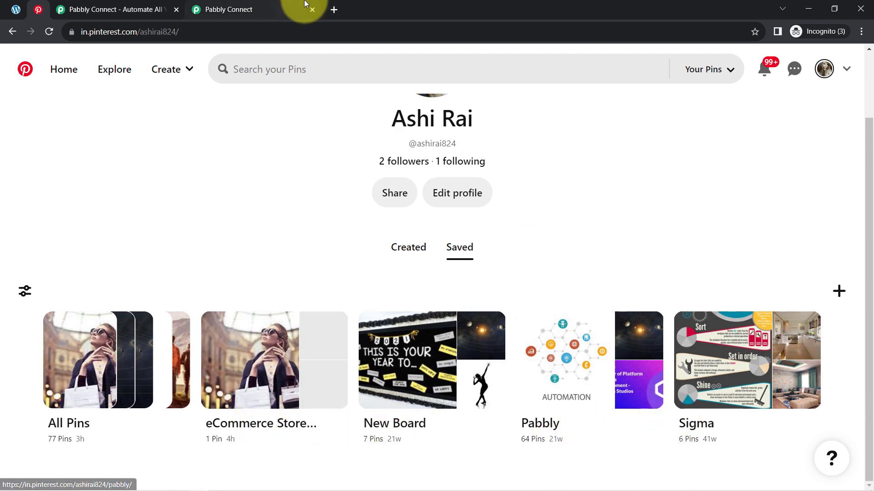
left_click(291, 9)
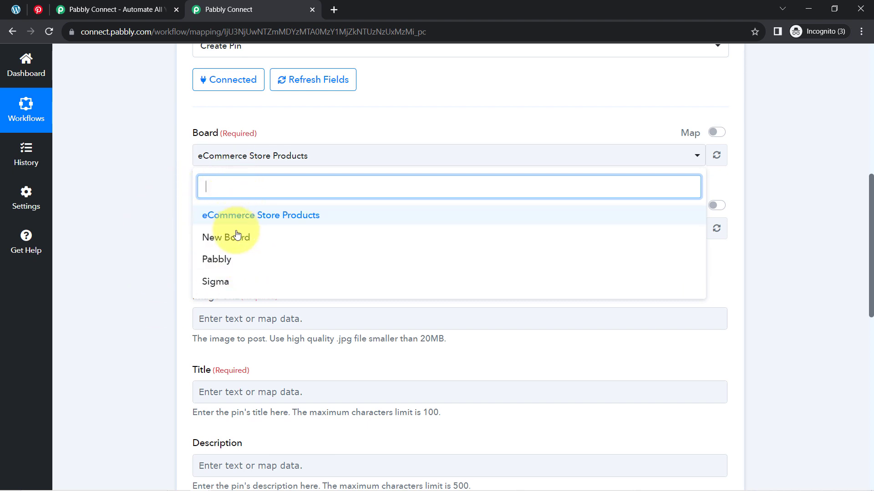
left_click(249, 218)
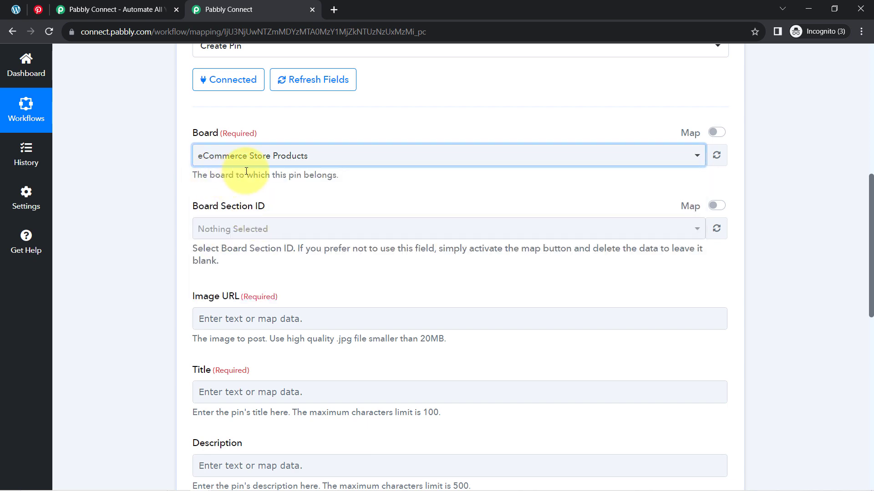
left_click(168, 192)
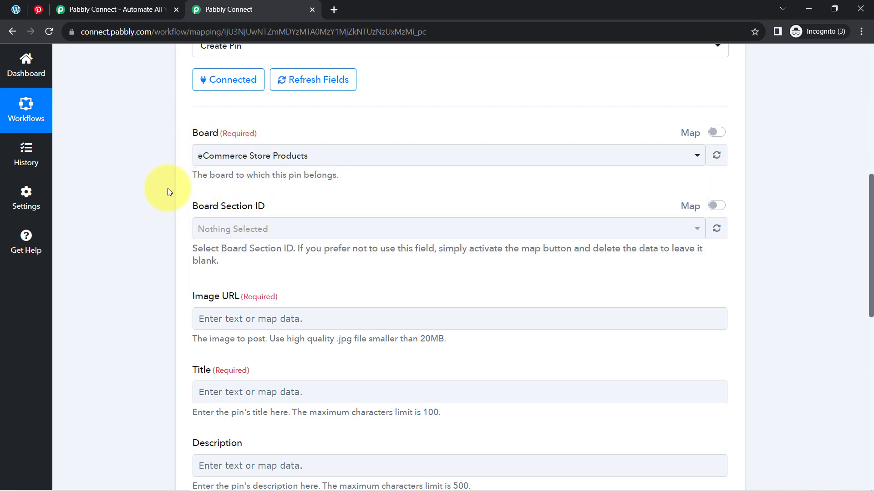
Step: Review the remaining Create Pin fields, then reopen the WooCommerce trigger and expand its received webhook response
left_click_drag(196, 208, 256, 214)
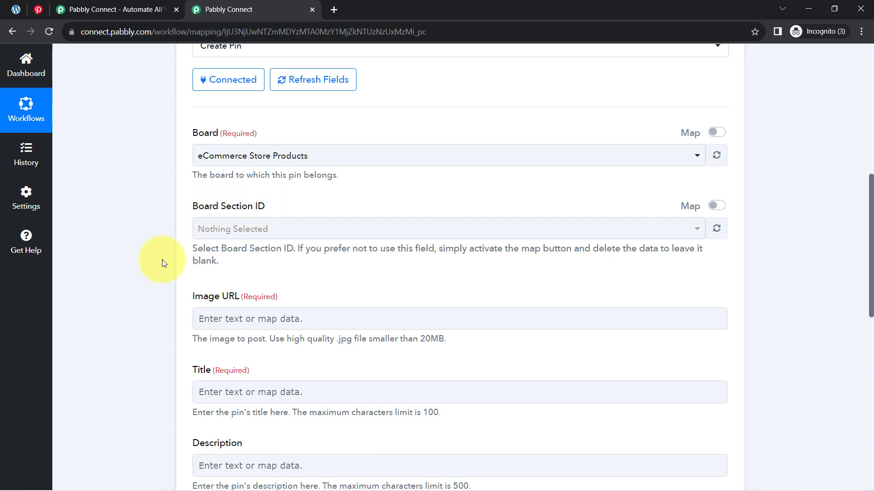
left_click_drag(872, 212, 869, 266)
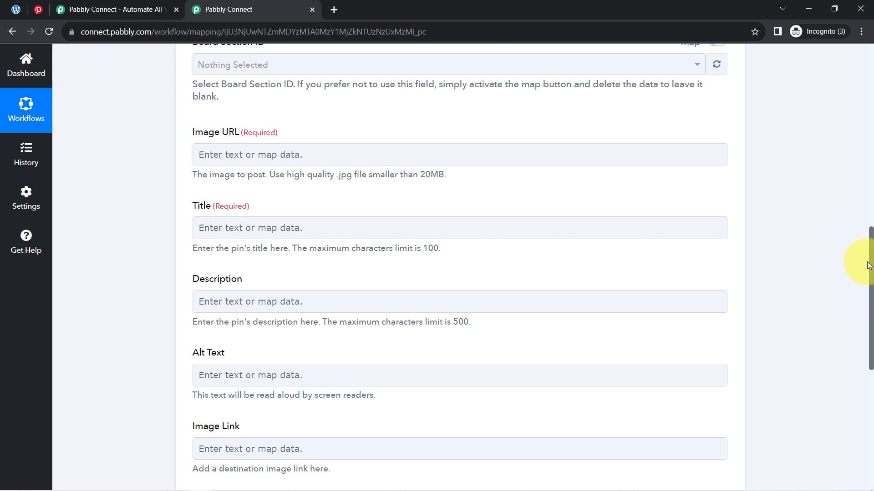
left_click_drag(868, 266, 864, 105)
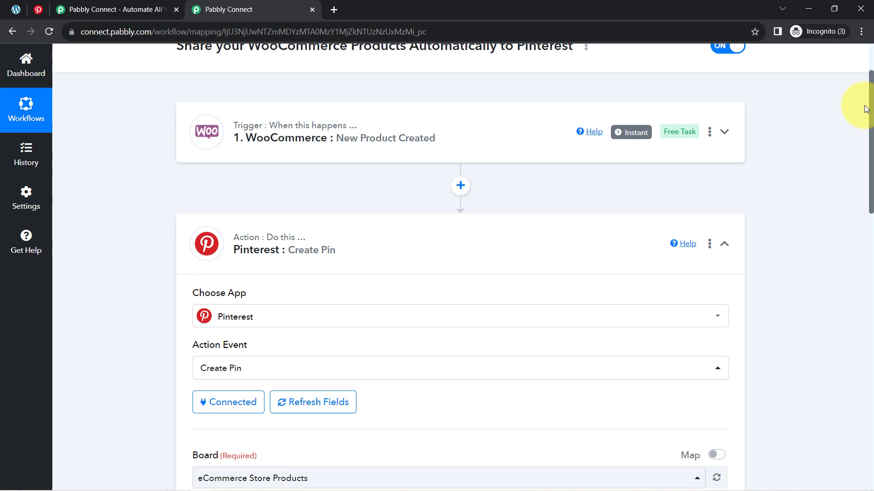
left_click(457, 118)
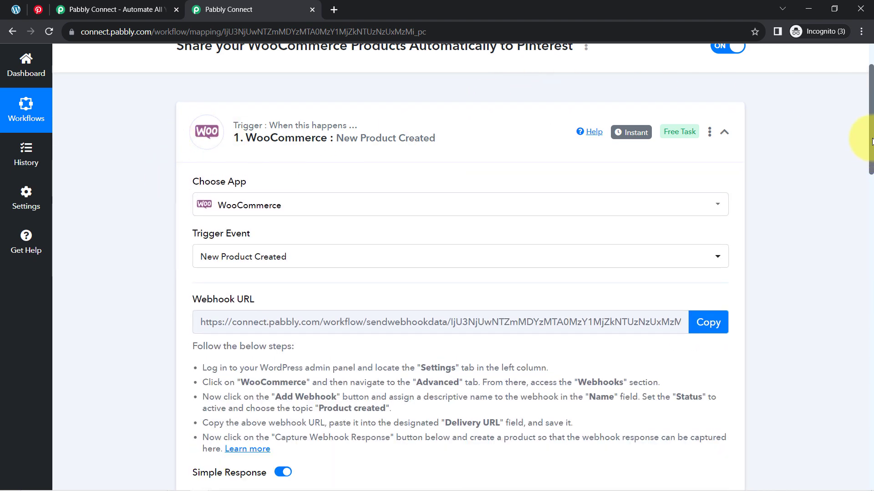
left_click_drag(872, 141, 866, 236)
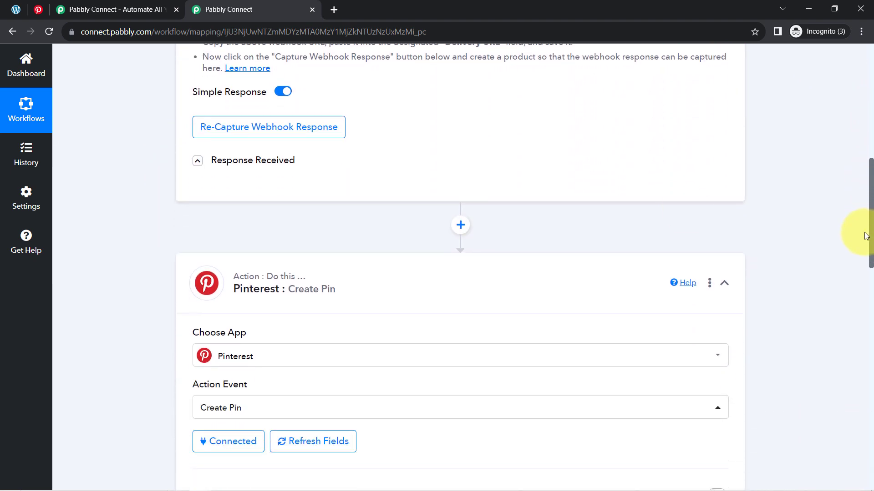
left_click(284, 163)
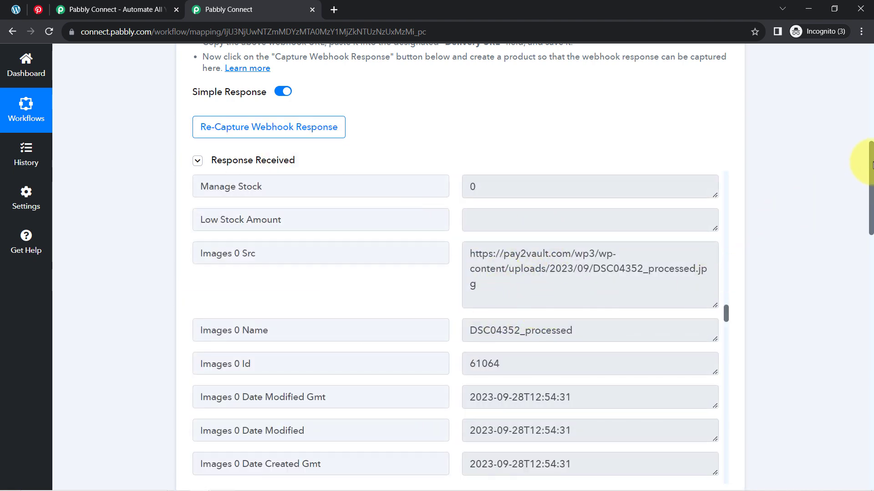
Step: Map the pin's Image URL to the Images 0 Src value from the WooCommerce trigger
left_click_drag(872, 165, 842, 341)
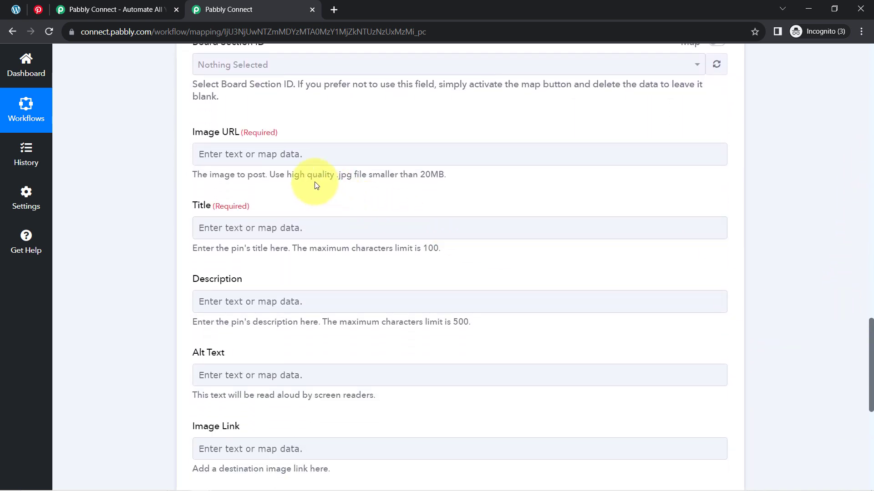
left_click(217, 148)
left_click(214, 146)
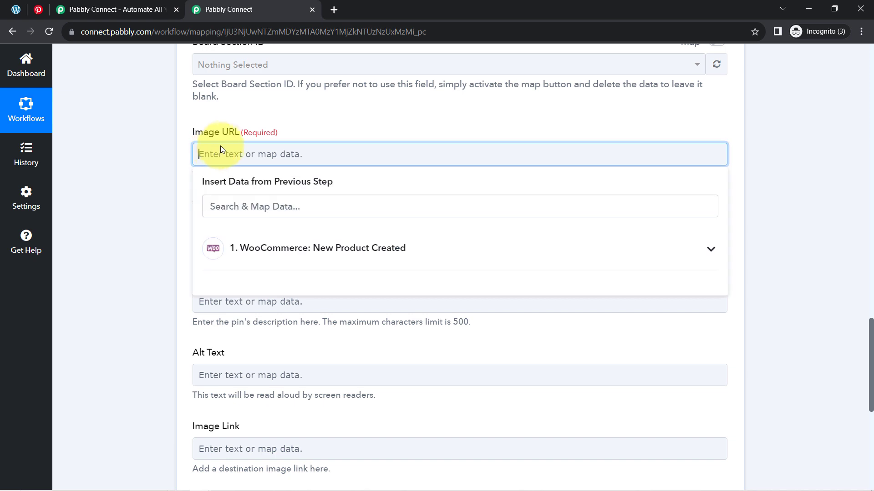
left_click(253, 254)
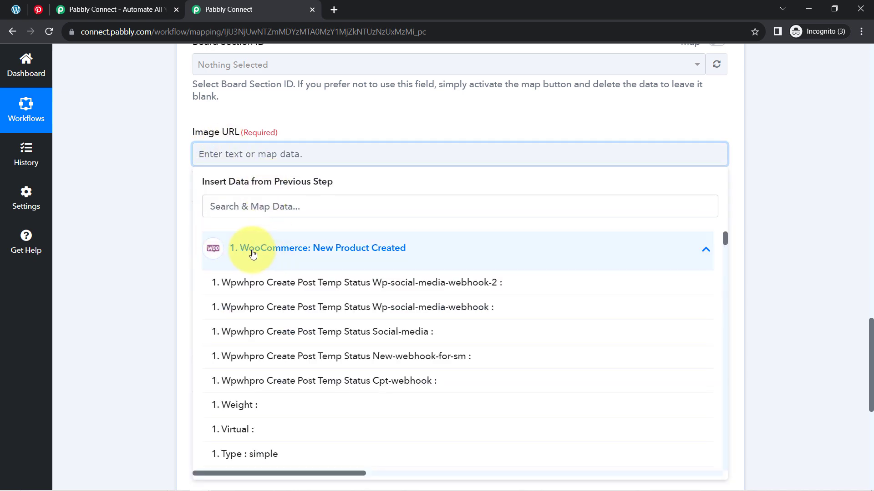
left_click(236, 205)
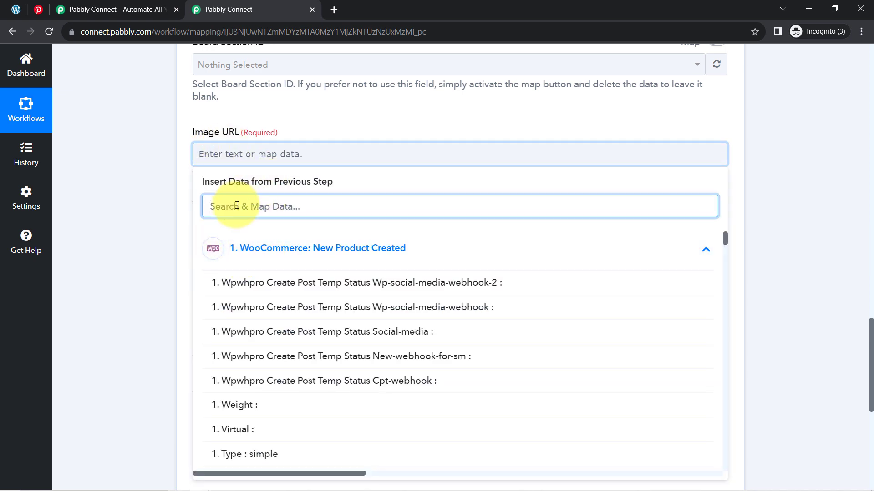
type("imag")
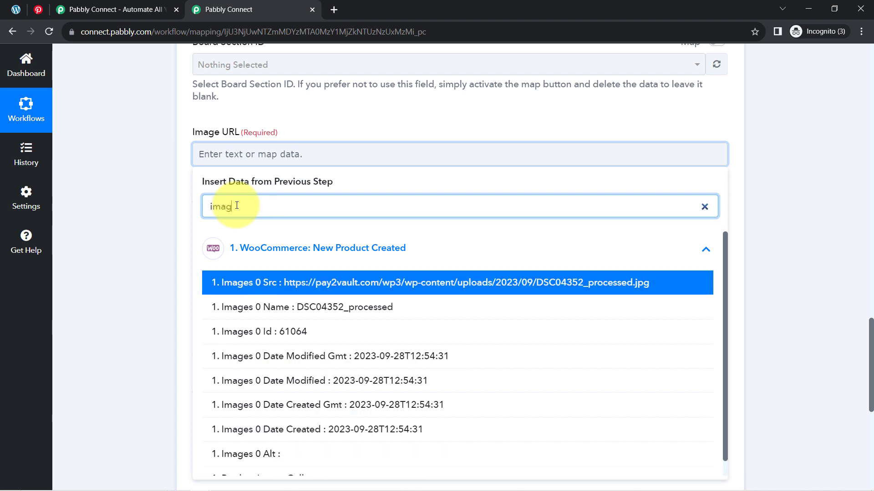
left_click(304, 283)
left_click(163, 180)
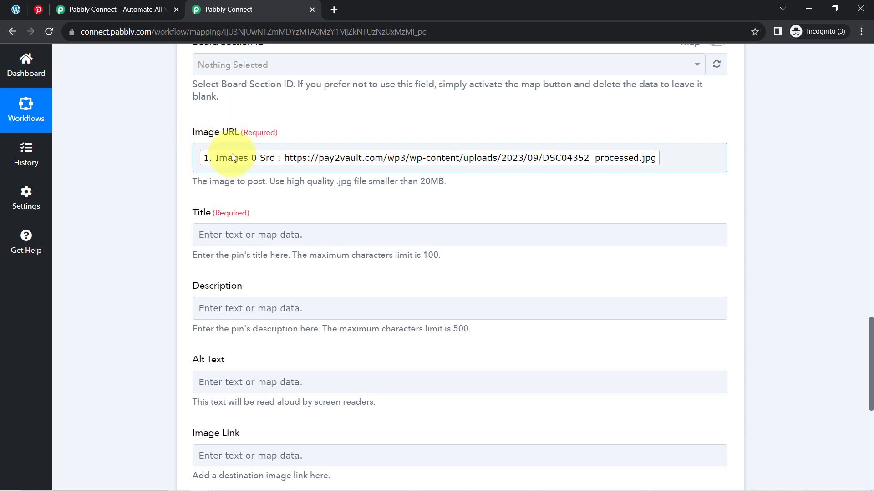
Step: Map the pin's Title to the Name value from the WooCommerce trigger, searching the data for "redv"
left_click(212, 234)
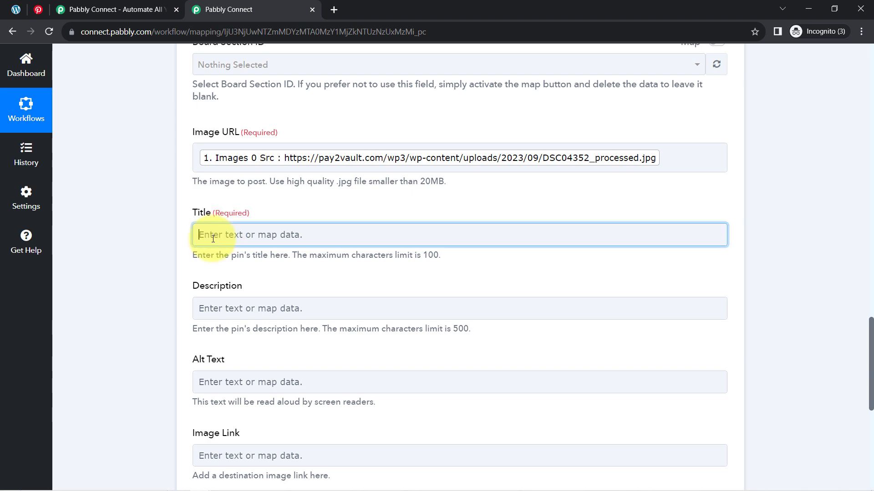
left_click(224, 328)
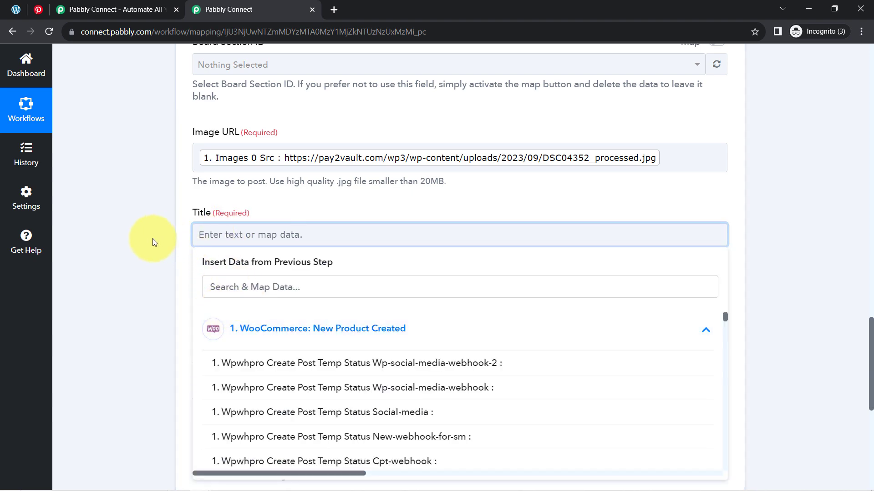
scroll(152, 239, "down", 3)
left_click(233, 174)
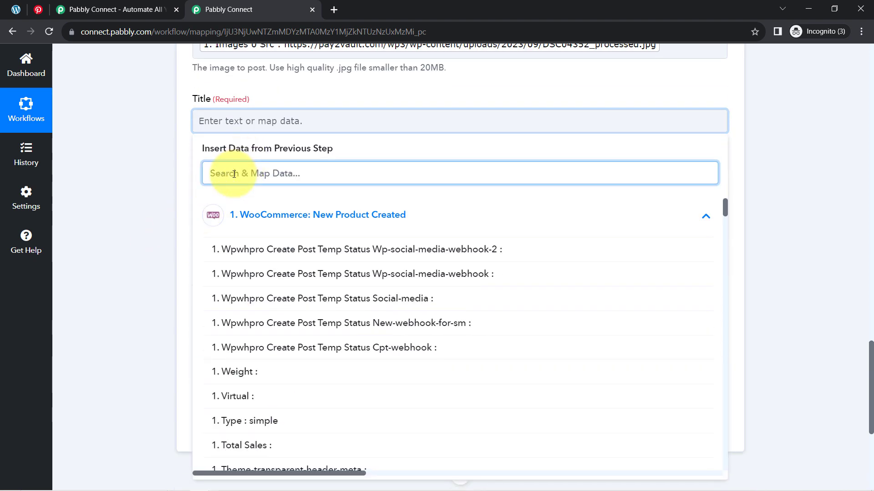
type("redv")
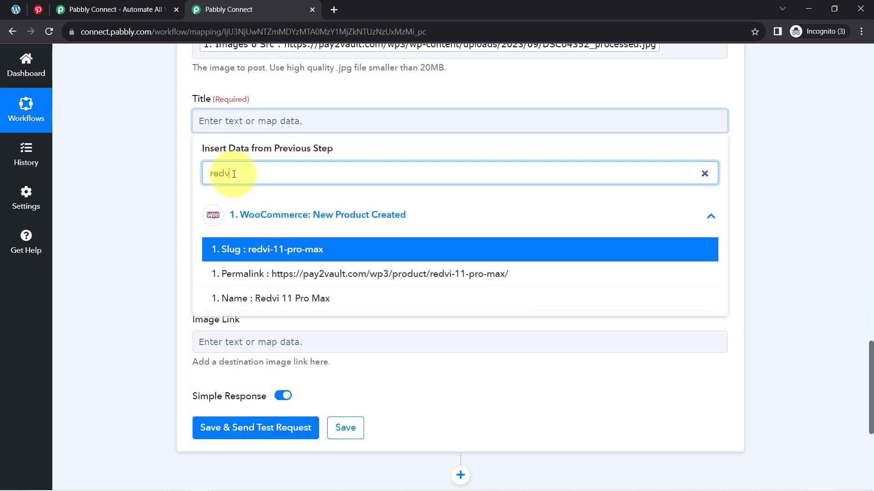
left_click(241, 298)
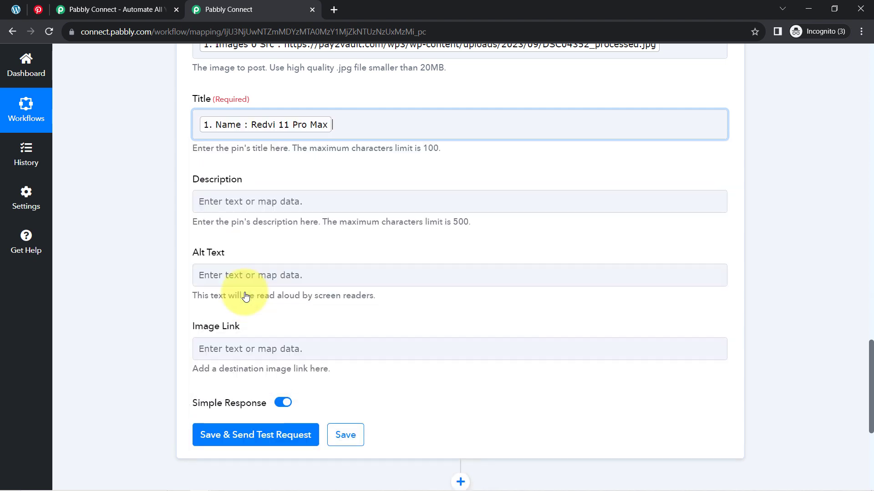
left_click(157, 200)
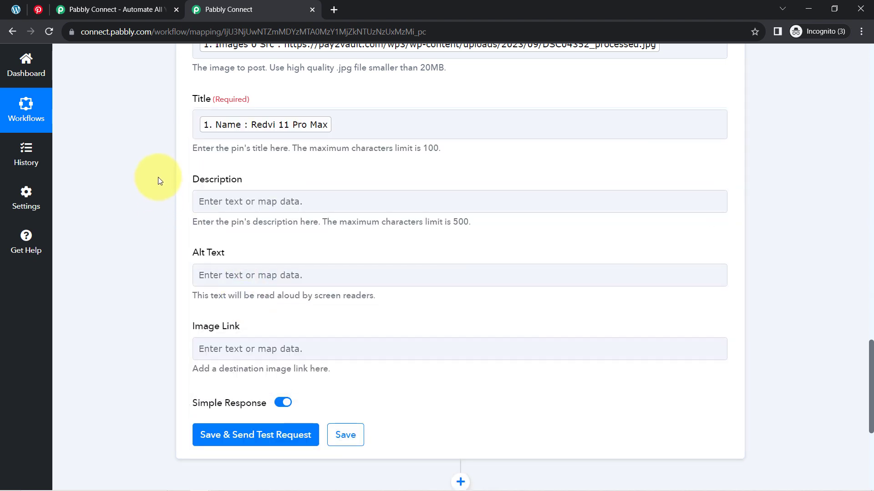
Step: Look up the product's Short Description in the WooCommerce data offered for the pin's Description and check its formatting
double_click(218, 180)
left_click(203, 201)
left_click(235, 293)
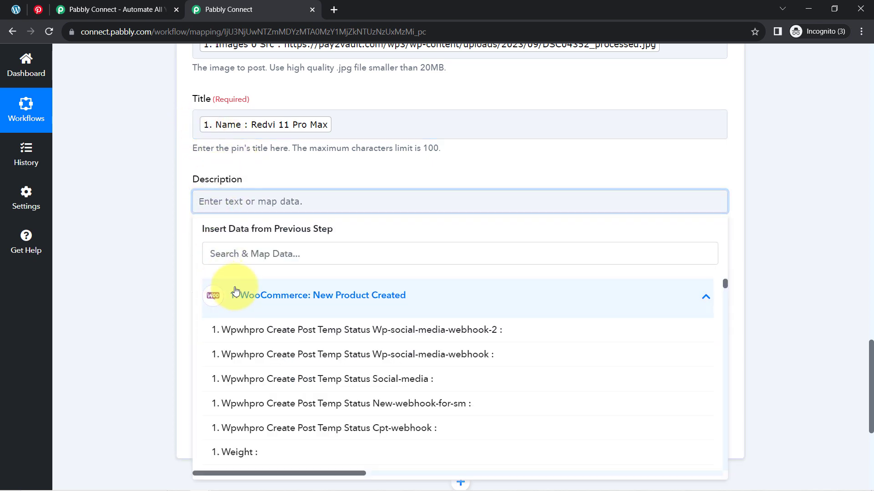
left_click(220, 254)
type("shr")
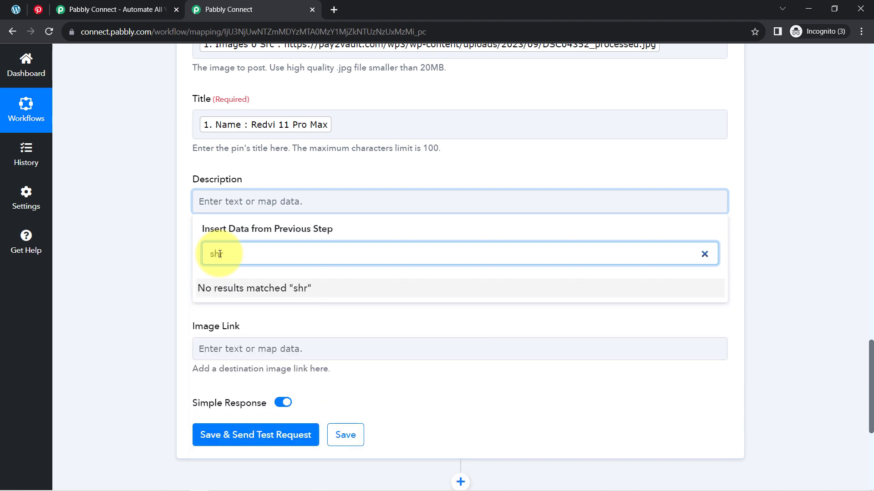
key("BackSpace")
type("or")
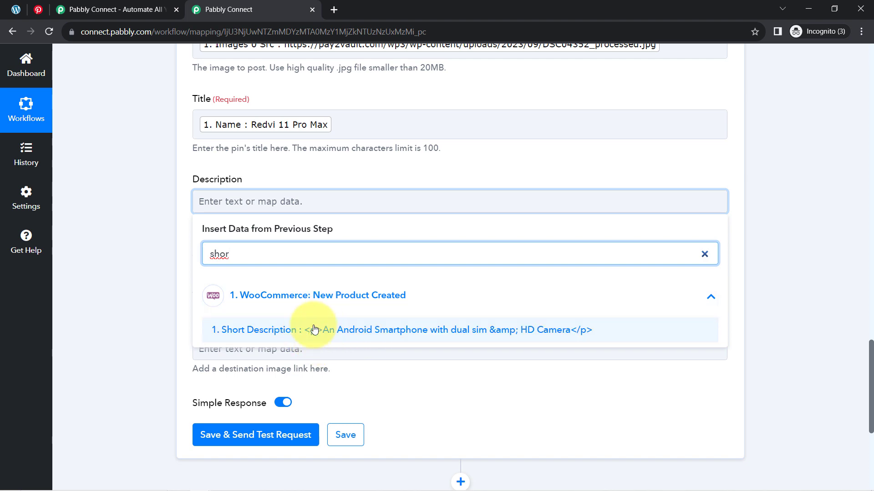
left_click(131, 201)
Step: Add a Text Formatter action between the WooCommerce trigger and the Pinterest Create Pin action
scroll(860, 344, "up", 2)
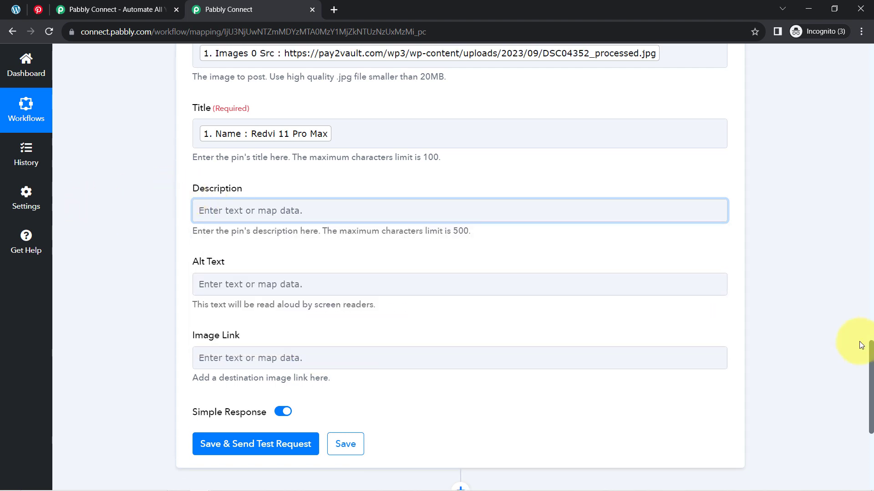
scroll(856, 329, "up", 9)
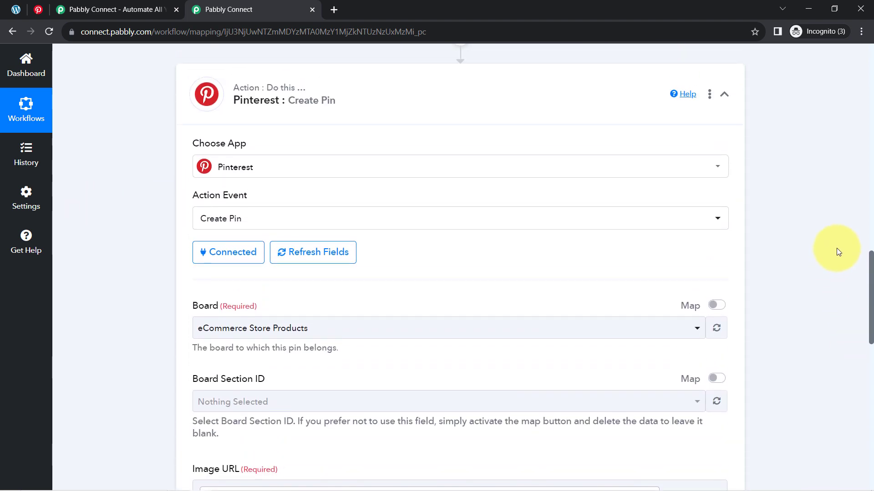
scroll(830, 230, "up", 1)
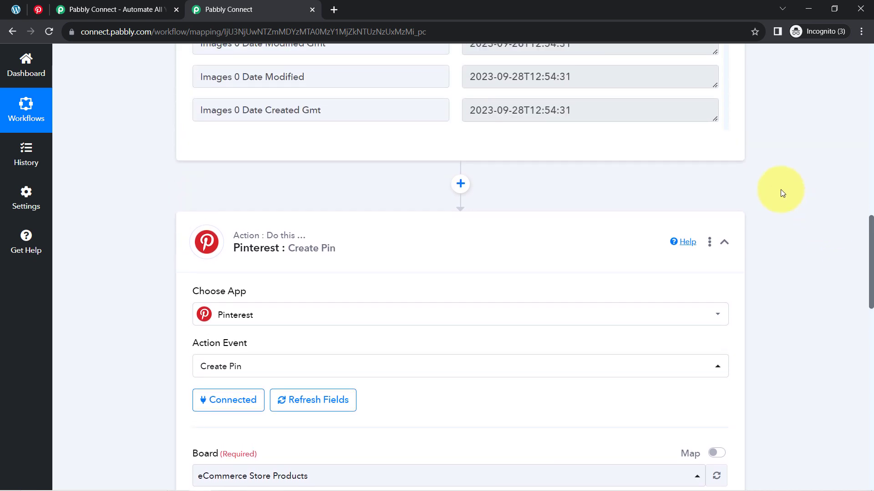
left_click(459, 186)
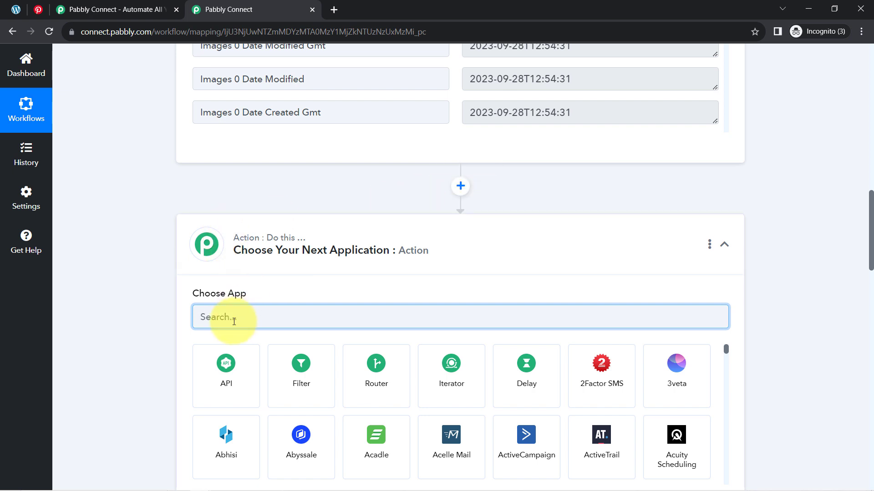
type("text")
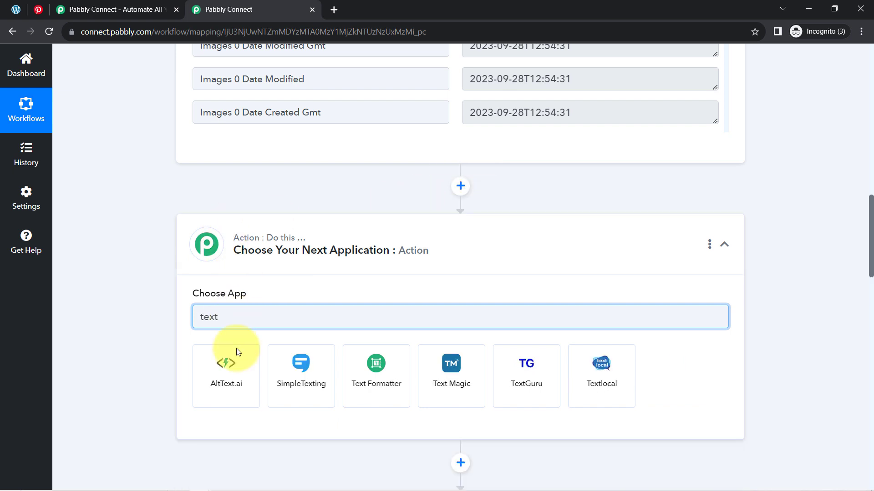
left_click(366, 371)
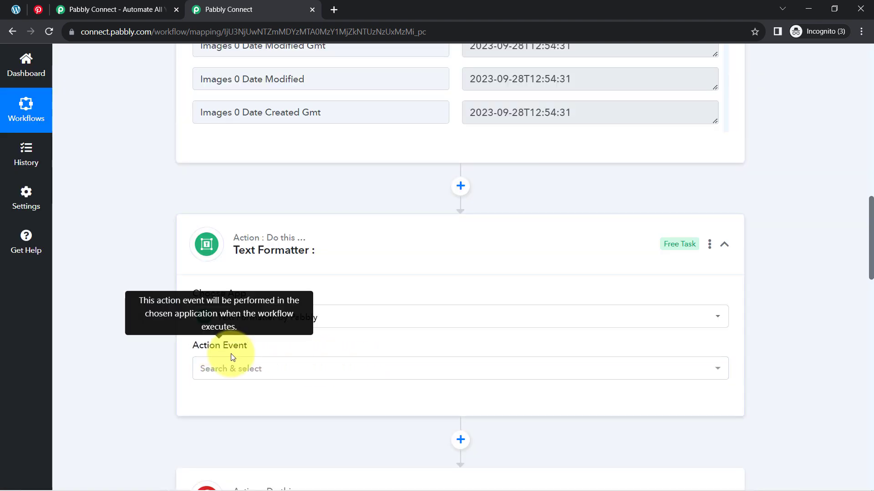
Step: Set the Text Formatter's action event to Text (Basic Formatting) and connect it
left_click(231, 368)
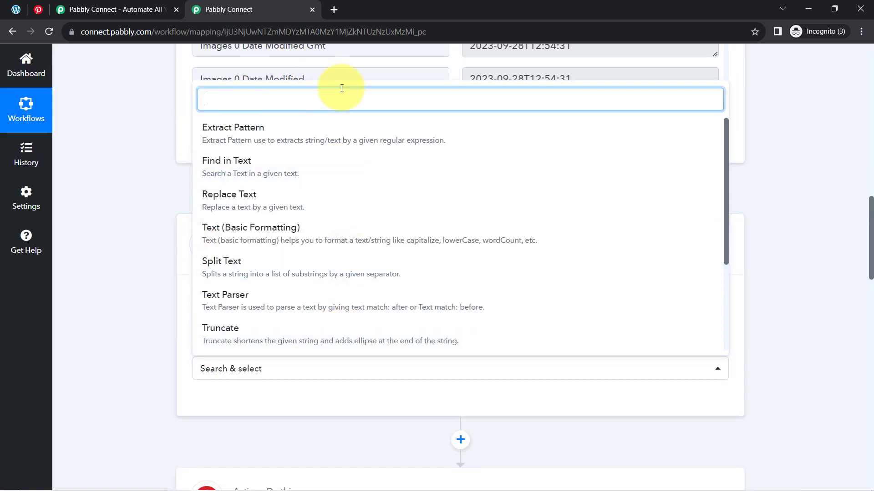
left_click_drag(726, 133, 719, 202)
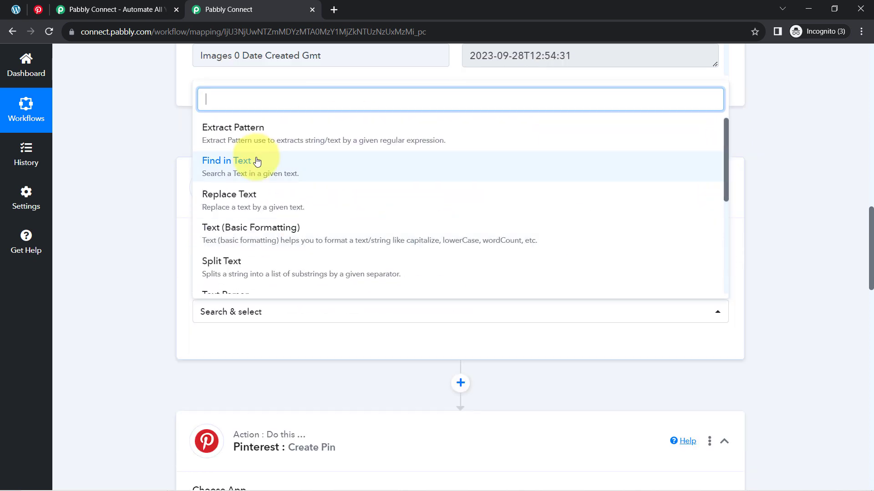
scroll(257, 187, "down", 3)
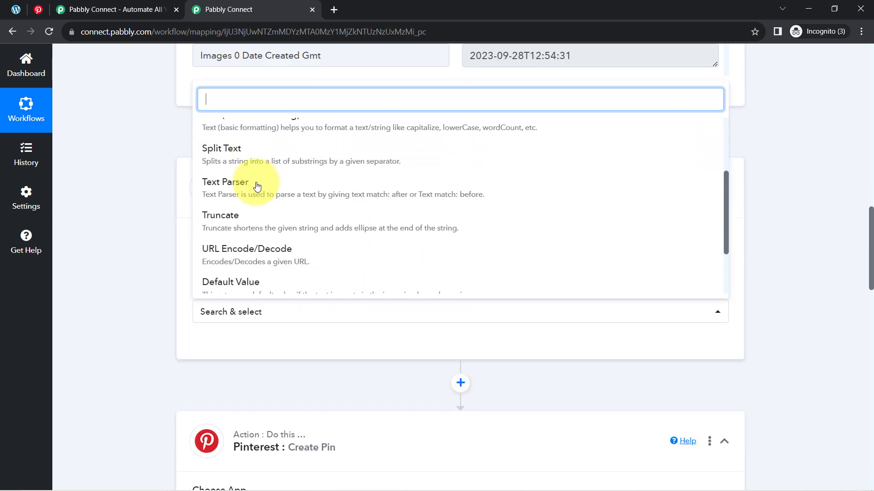
scroll(257, 187, "up", 3)
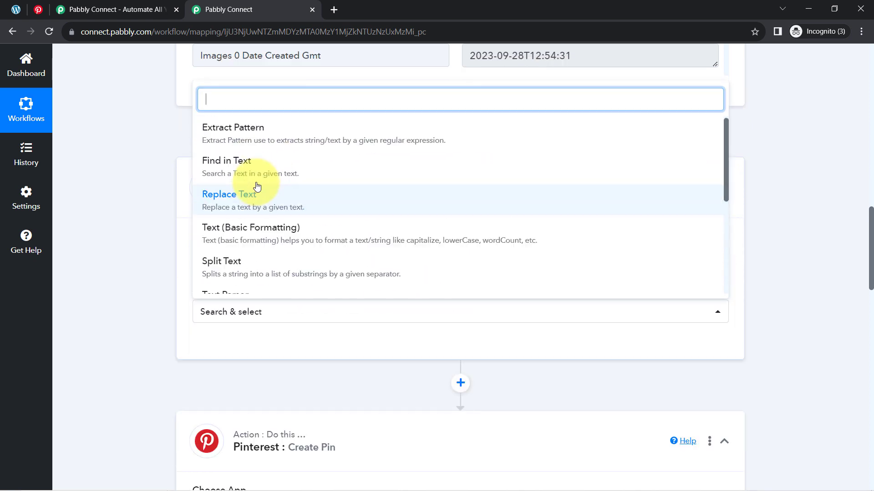
left_click(259, 235)
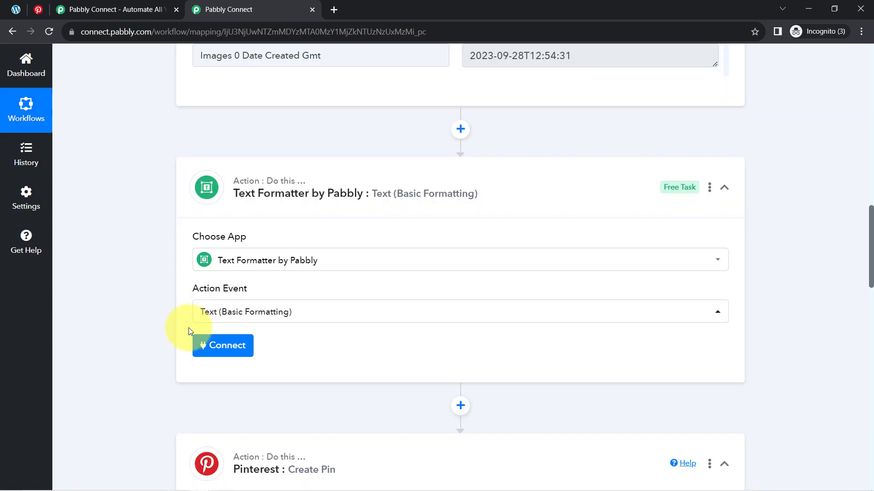
left_click(212, 344)
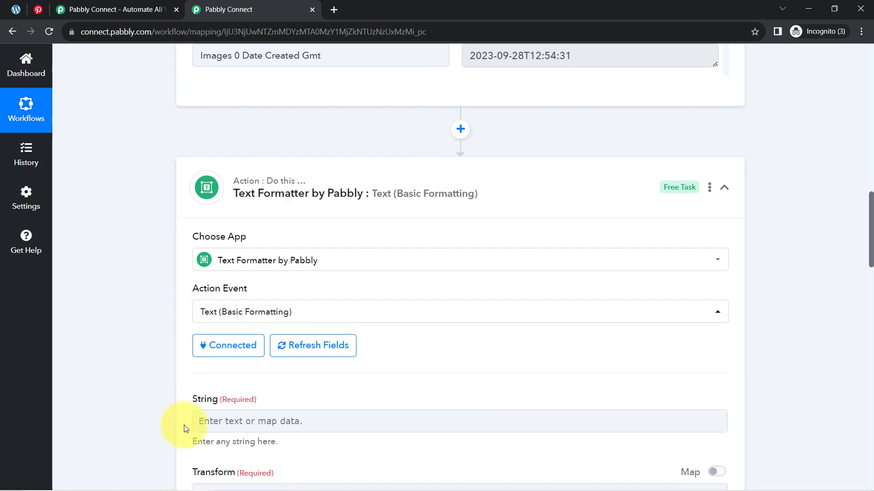
Step: Map the Text Formatter's String to the Short Description value from the WooCommerce trigger
left_click_drag(195, 399, 212, 400)
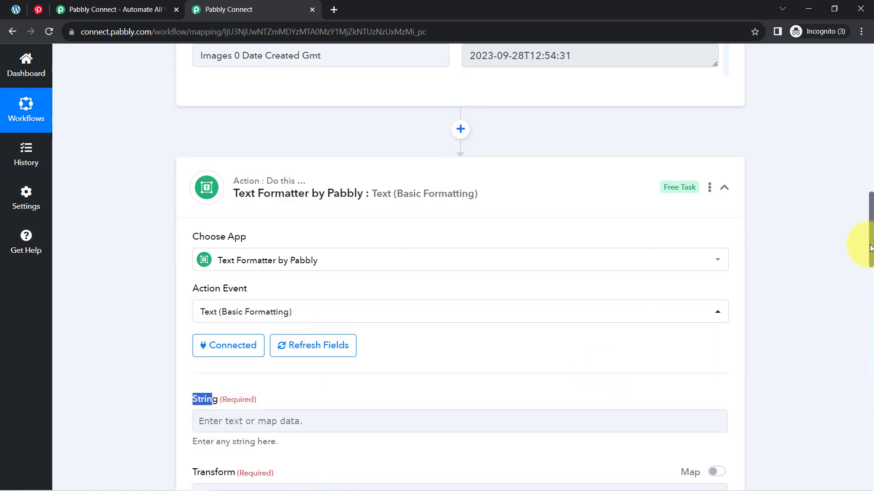
left_click_drag(870, 245, 546, 282)
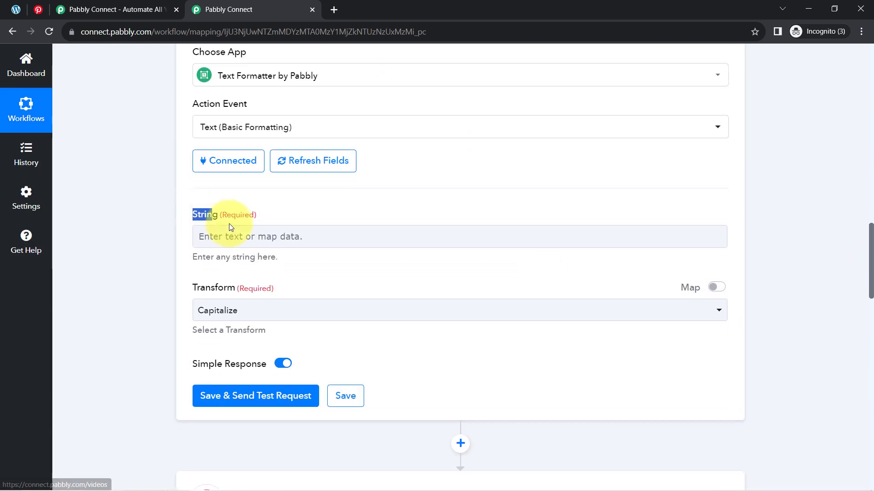
left_click(227, 239)
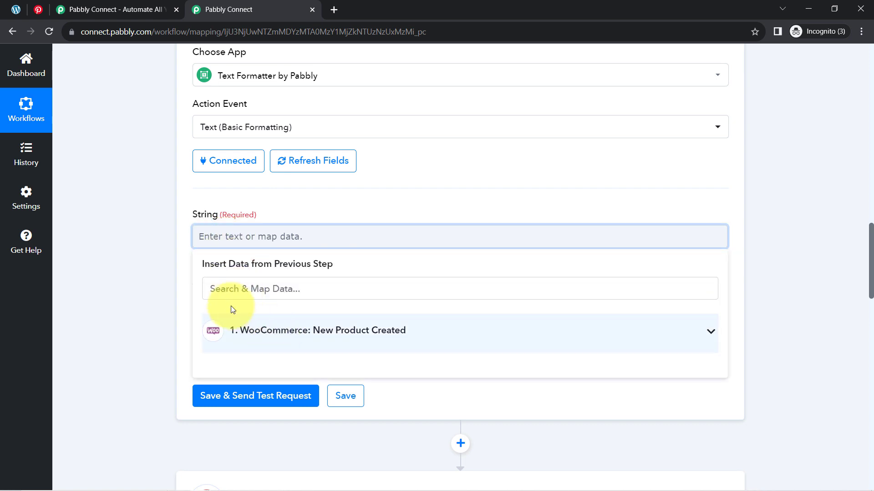
left_click(218, 291)
type("shor")
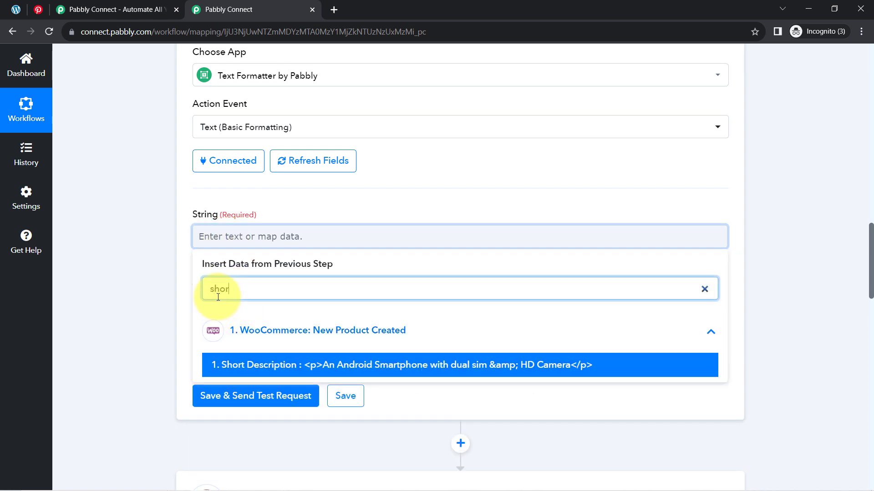
left_click(248, 365)
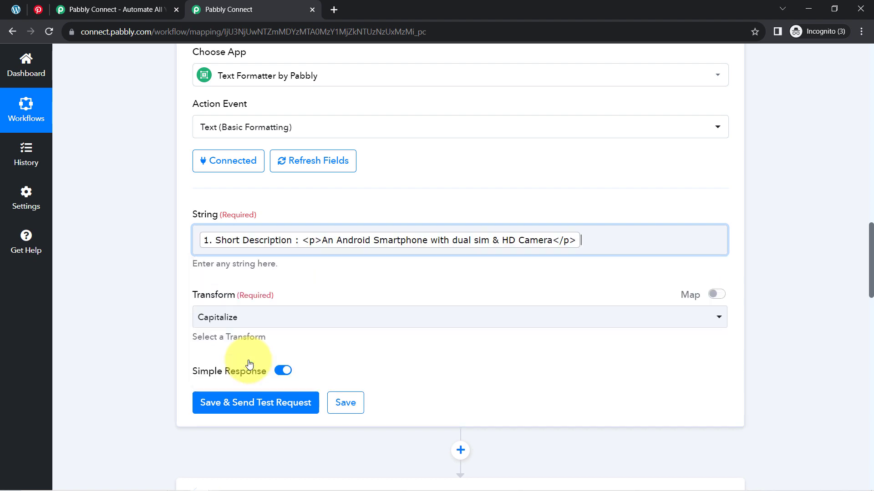
left_click(168, 299)
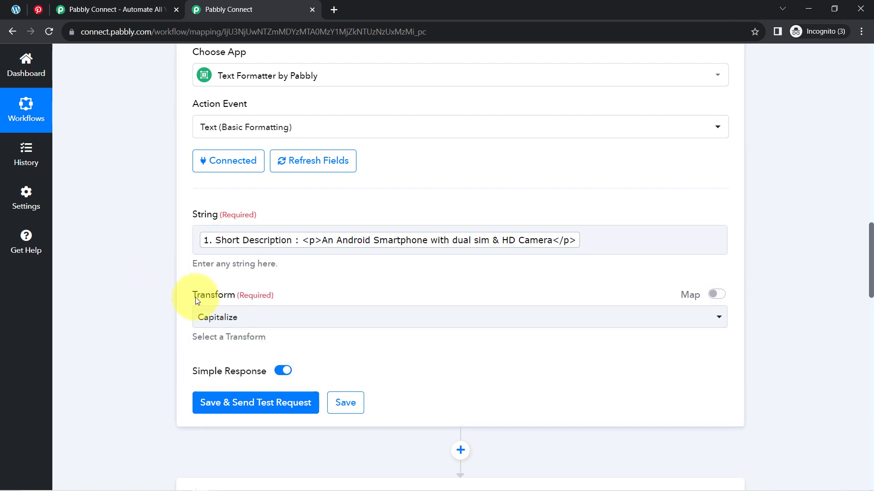
Step: Set the Transform to Remove HTML Tags, save and send a test request, and check the Result value in the response
left_click(215, 321)
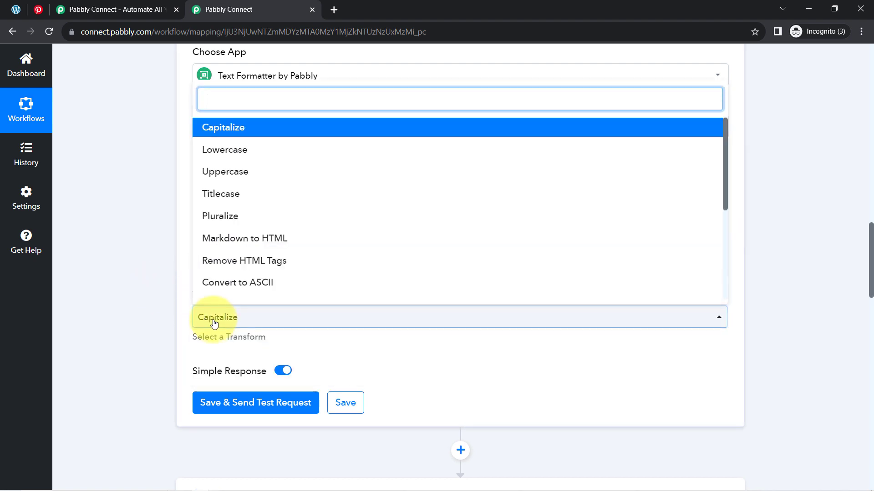
left_click(249, 262)
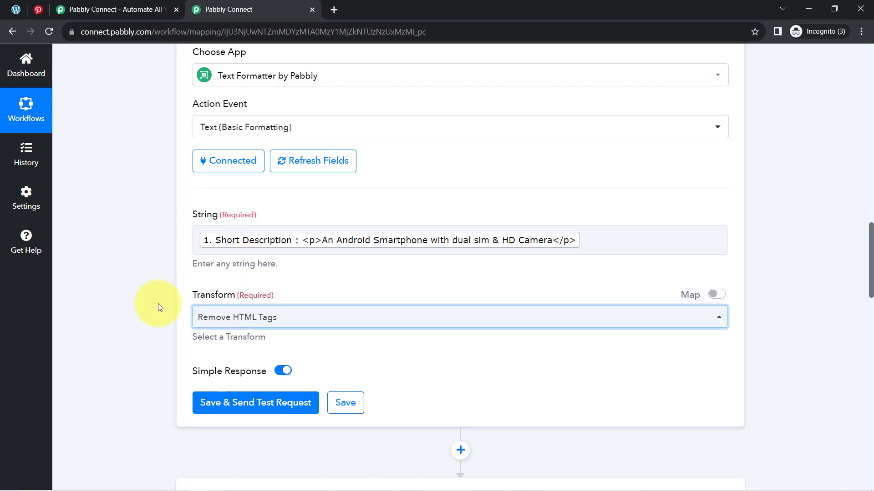
left_click(218, 403)
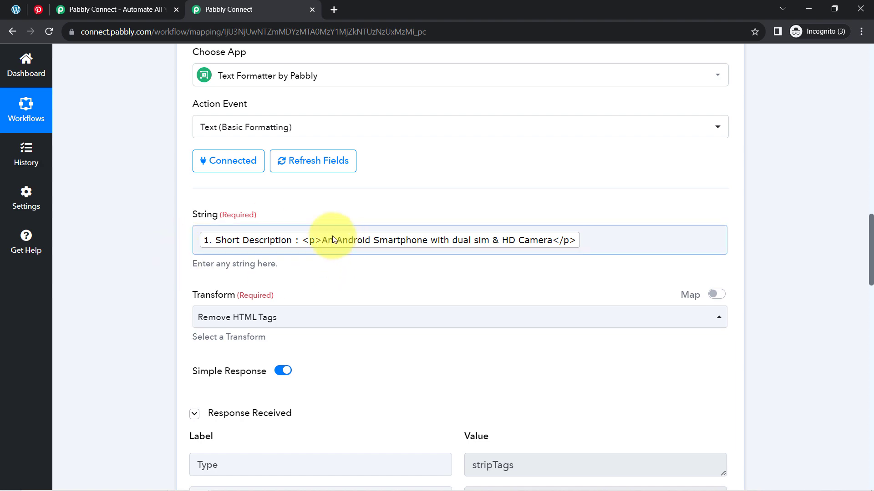
left_click_drag(870, 231, 871, 266)
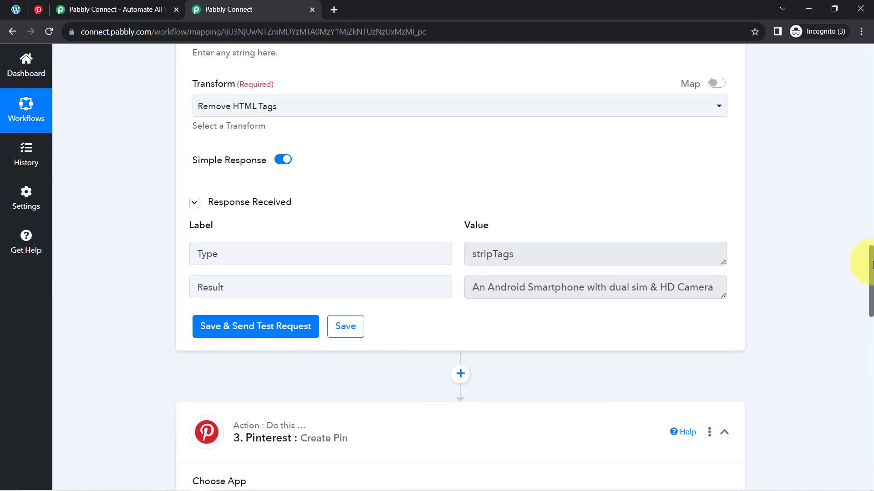
left_click(609, 290)
triple_click(610, 291)
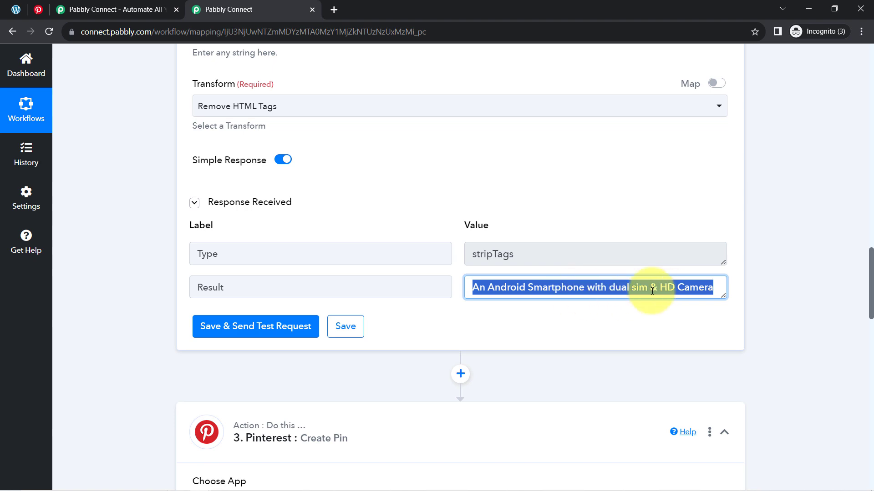
left_click_drag(871, 282, 813, 377)
left_click(237, 205)
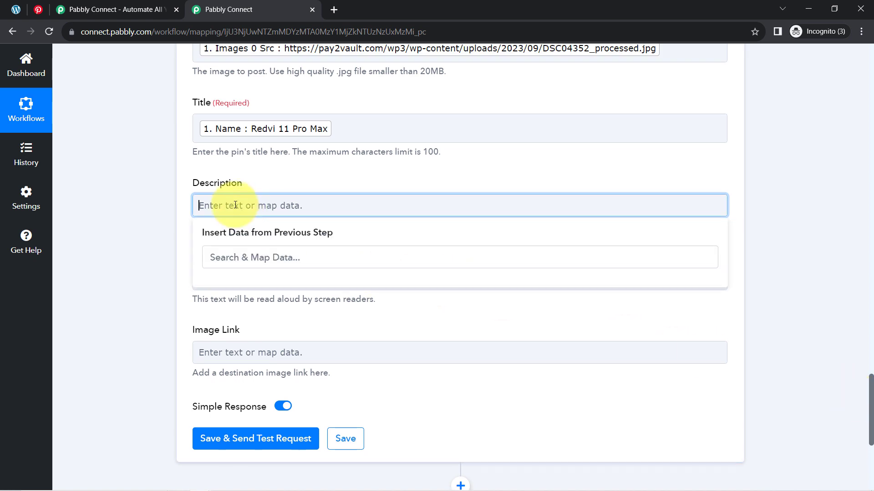
left_click(168, 201)
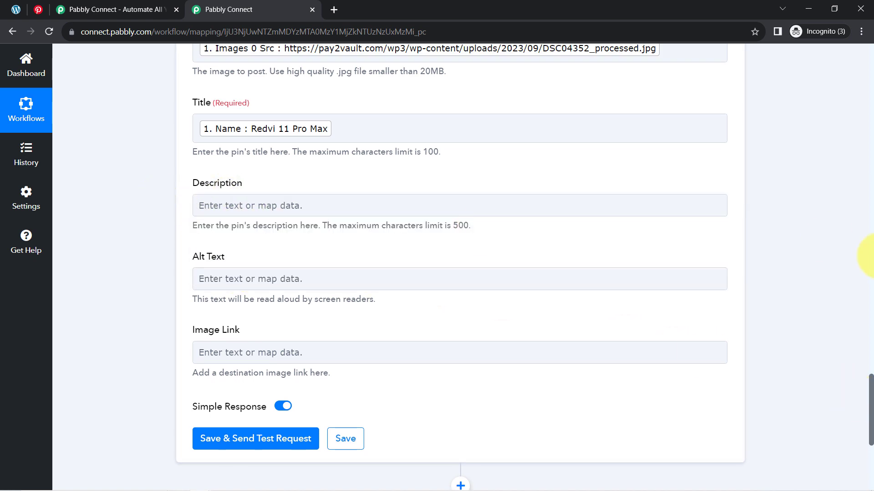
left_click_drag(870, 384, 865, 346)
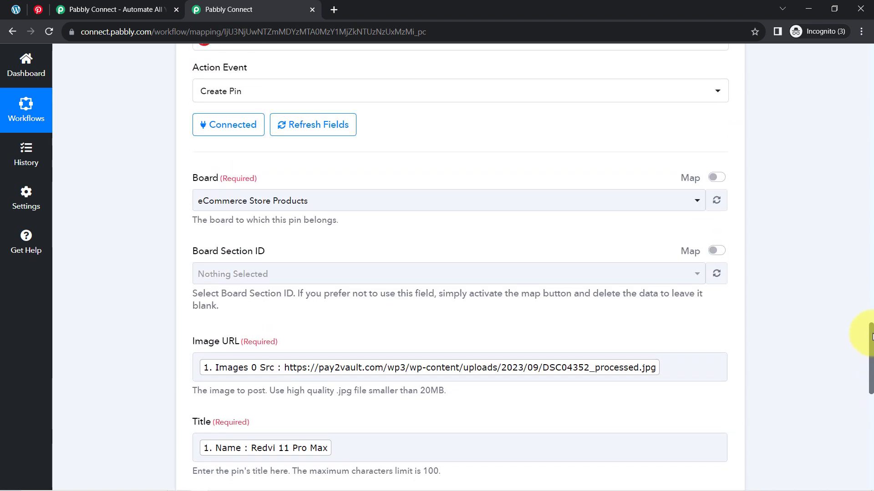
Step: Map the Pinterest pin's Description to the Result value from the Text Formatter step
left_click(301, 134)
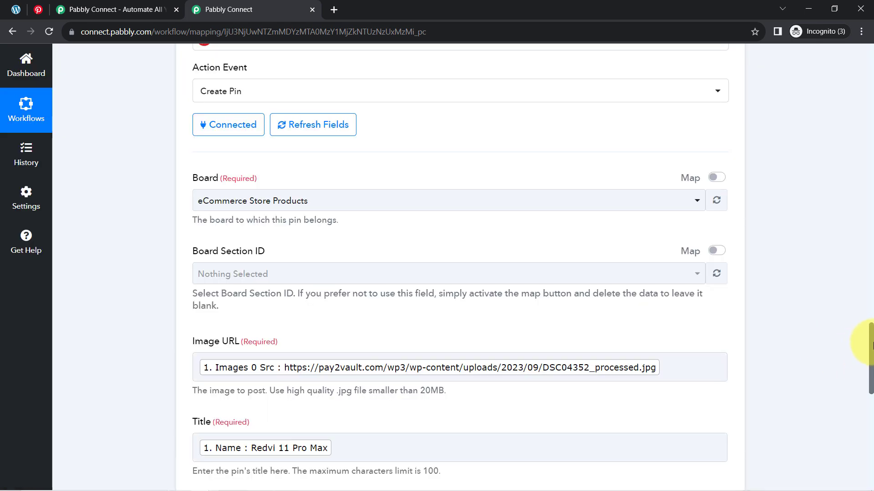
left_click_drag(872, 344, 858, 381)
left_click(214, 239)
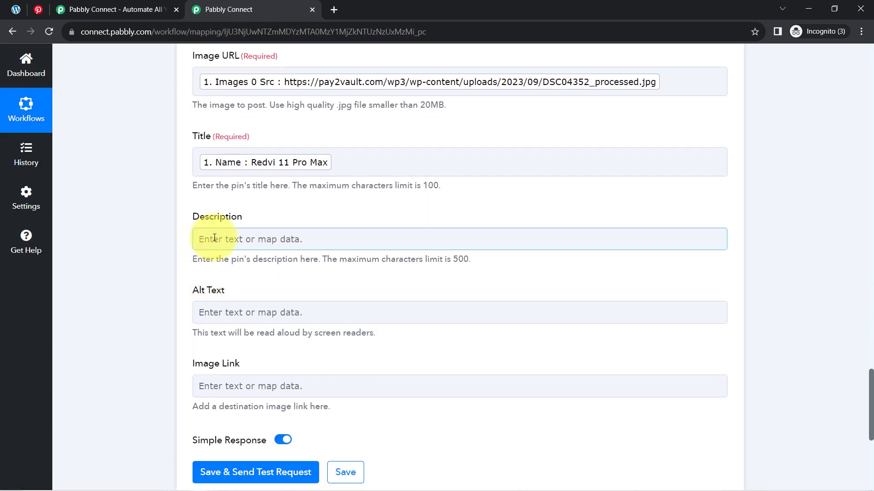
left_click_drag(317, 372, 299, 373)
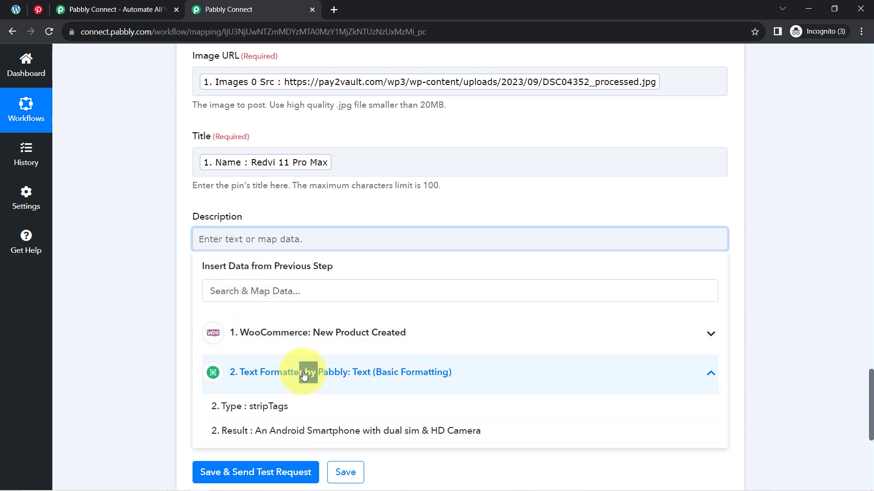
left_click(339, 431)
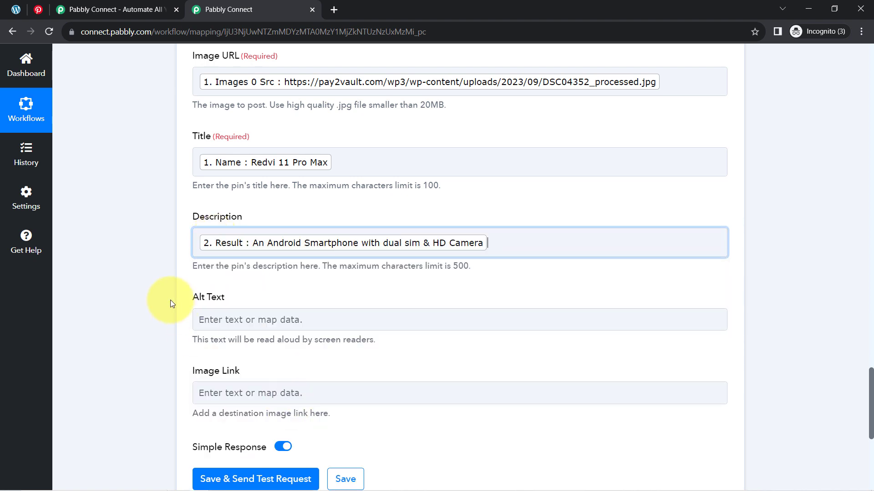
Step: Save the Pinterest Create Pin action, send its test request, and check the response received
scroll(126, 277, "down", 3)
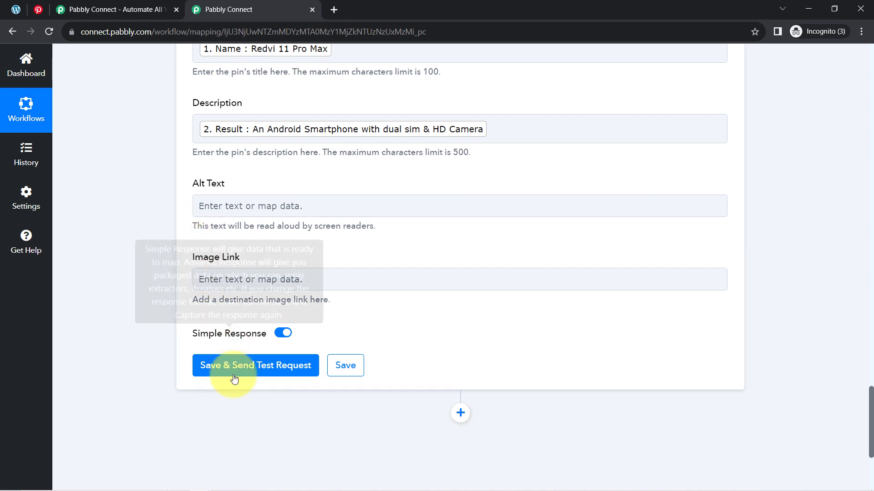
left_click(212, 367)
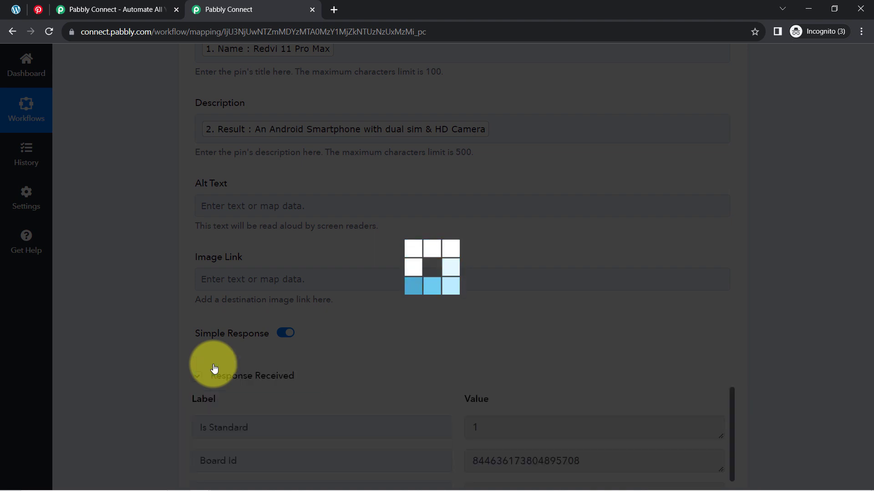
scroll(162, 322, "down", 3)
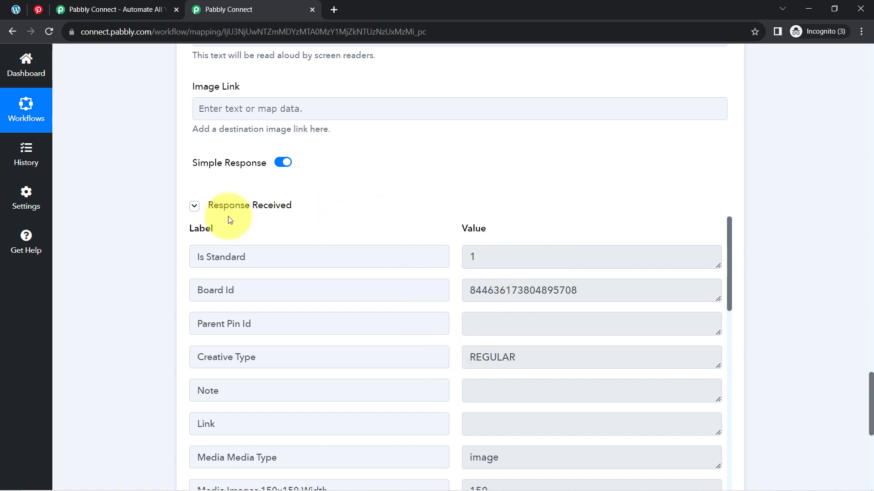
mouse_move(250, 214)
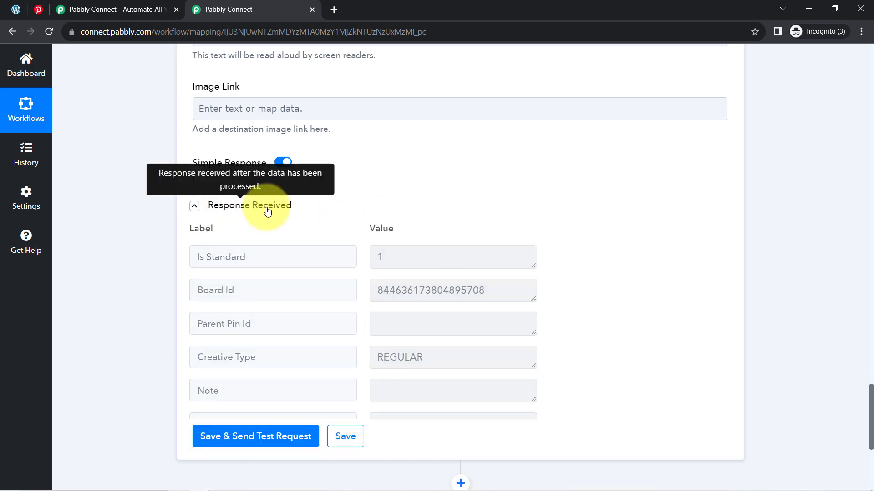
Step: Switch to Pinterest, reload the profile, and open the new phone pin on the eCommerce Store Products board to check its title and description
left_click(39, 9)
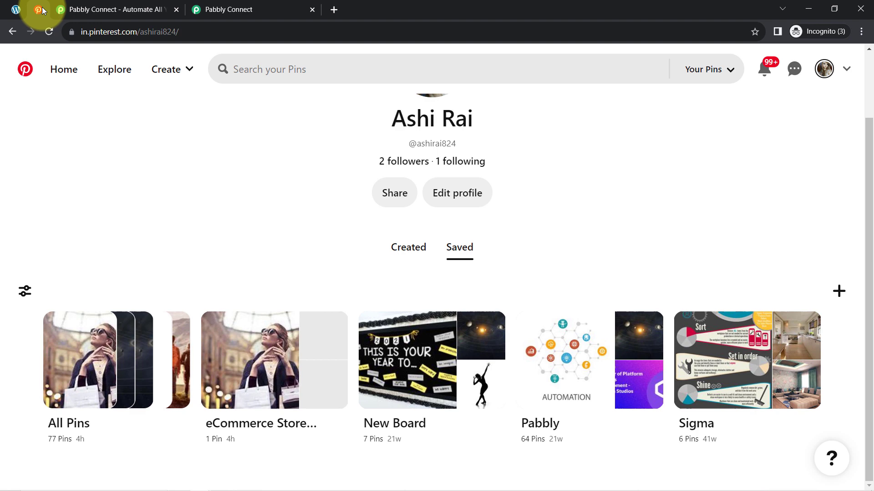
left_click(50, 32)
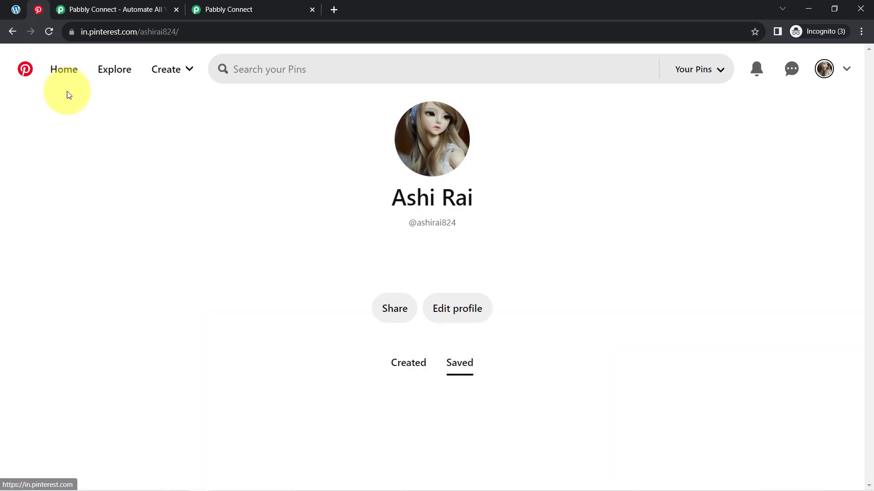
scroll(250, 306, "down", 2)
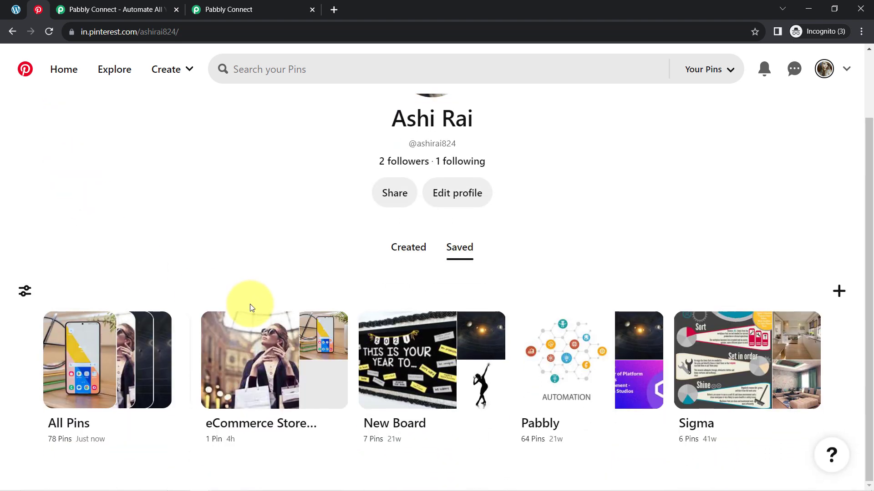
left_click(239, 377)
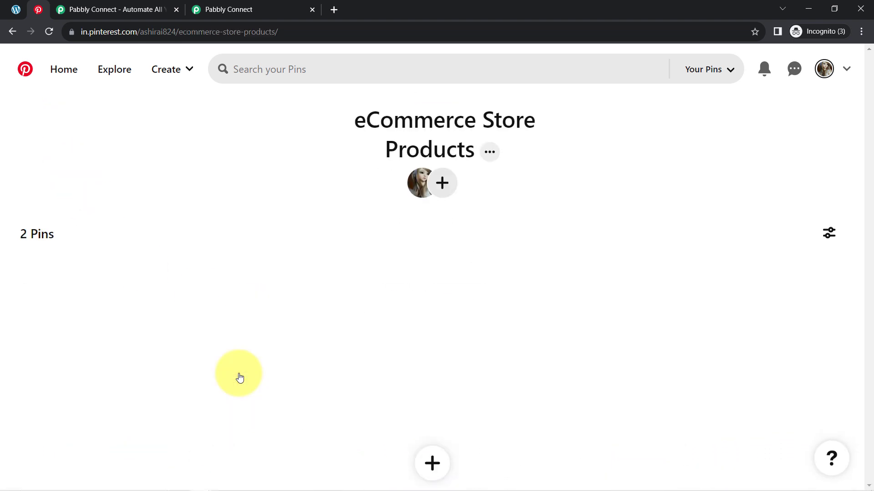
scroll(203, 272, "down", 1)
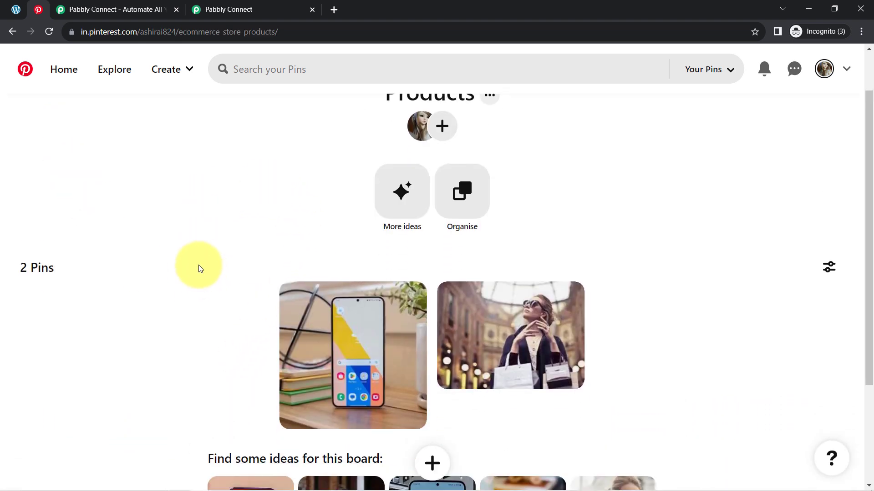
scroll(279, 318, "down", 1)
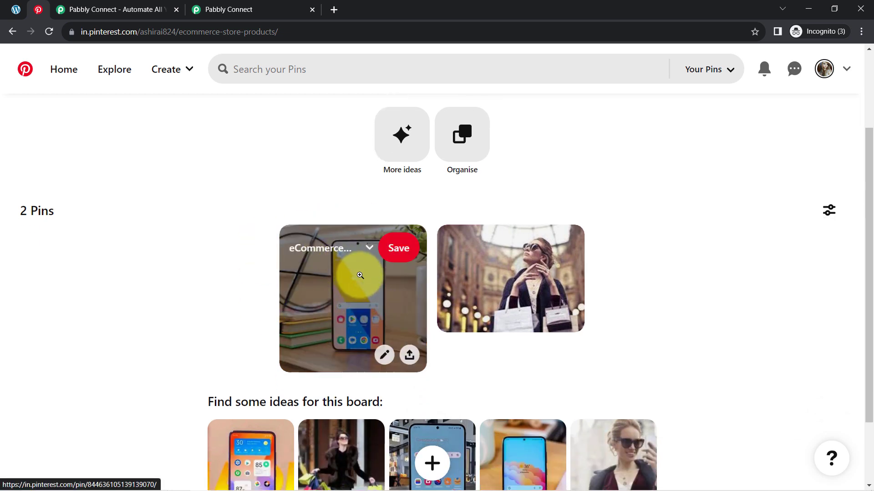
left_click(334, 301)
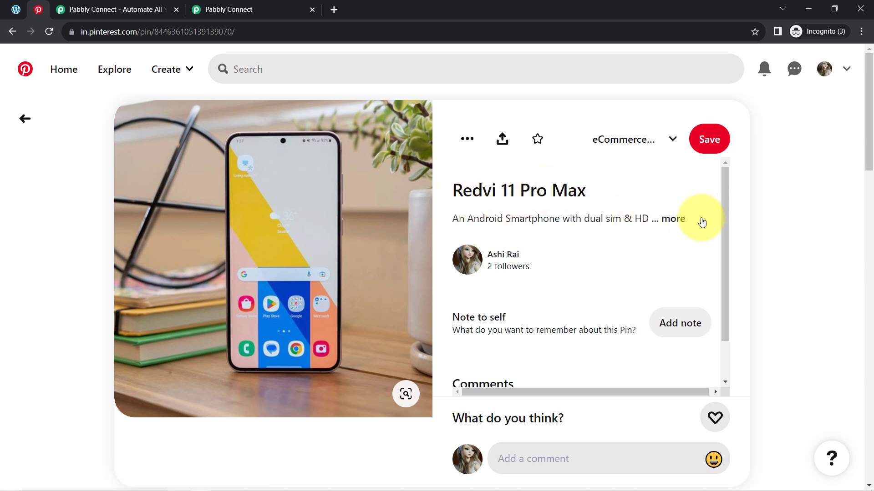
Step: Return to the Pabbly Connect workflow and collapse its WooCommerce, Text Formatter and Pinterest steps
left_click(252, 9)
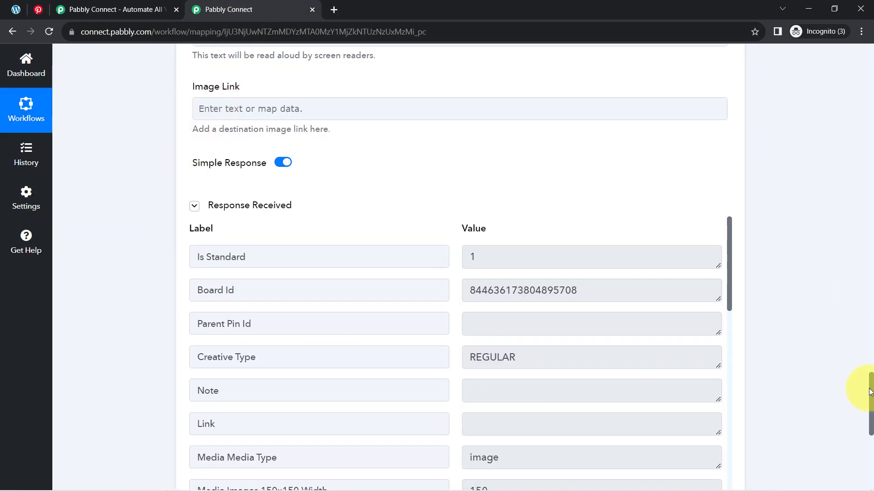
left_click_drag(870, 394, 869, 38)
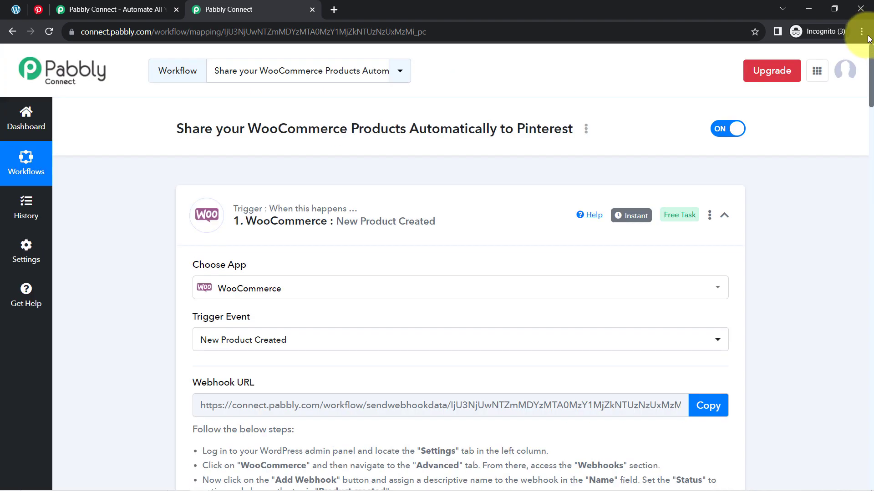
left_click(314, 213)
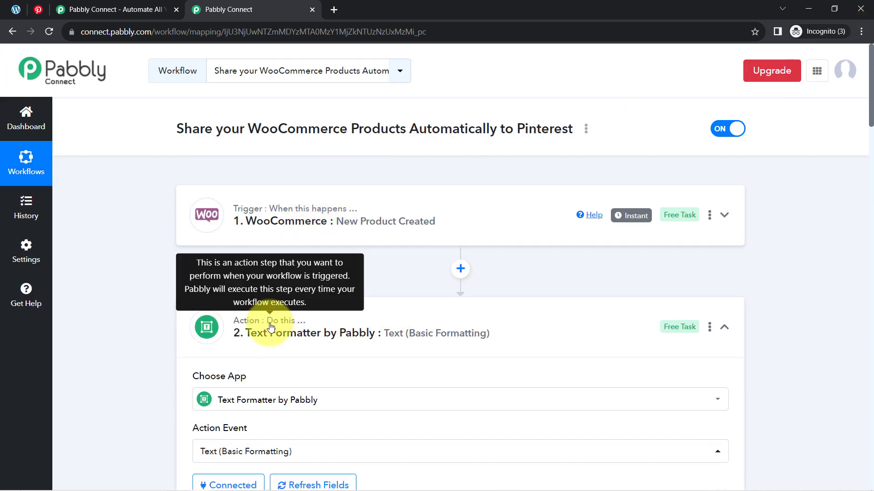
left_click(258, 445)
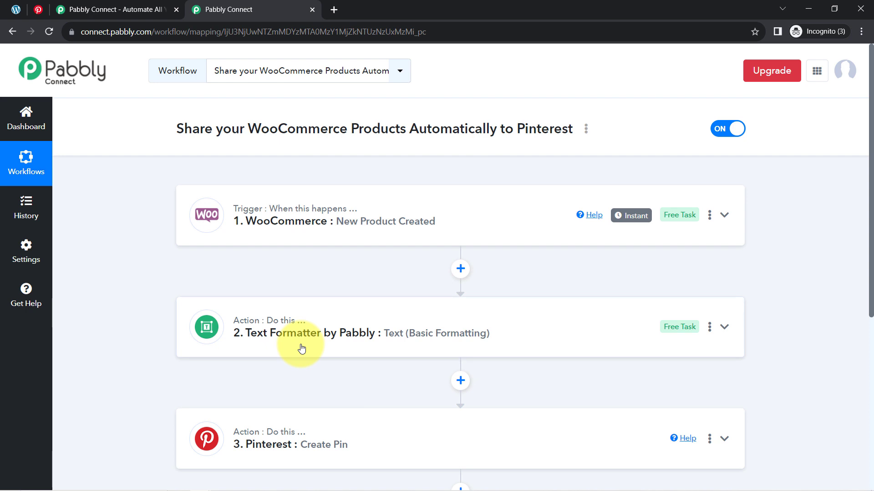
Step: Copy the share link of the "Share your WooCommerce Products Automatically to Pinterest" workflow and close the sharing dialog
left_click(586, 130)
left_click(489, 188)
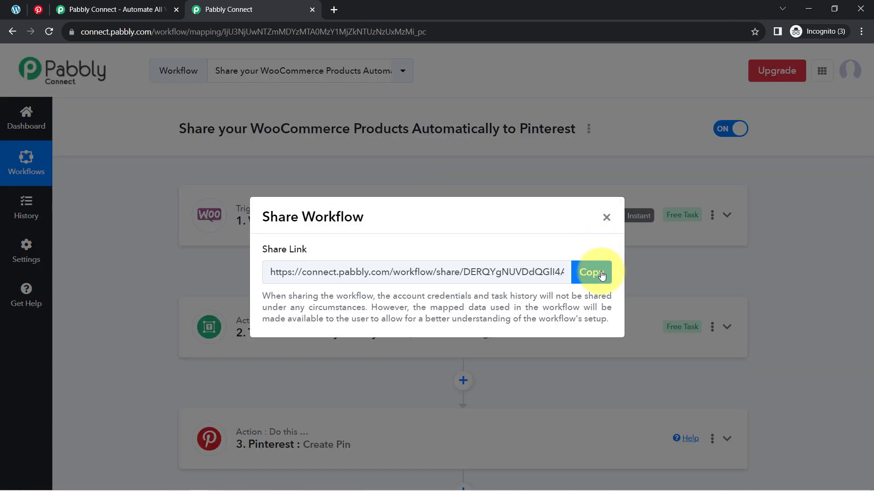
left_click(602, 274)
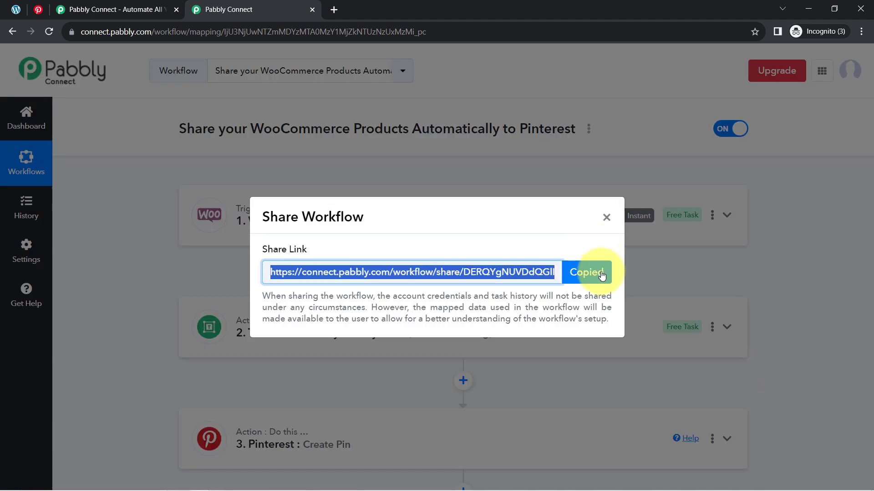
left_click(606, 219)
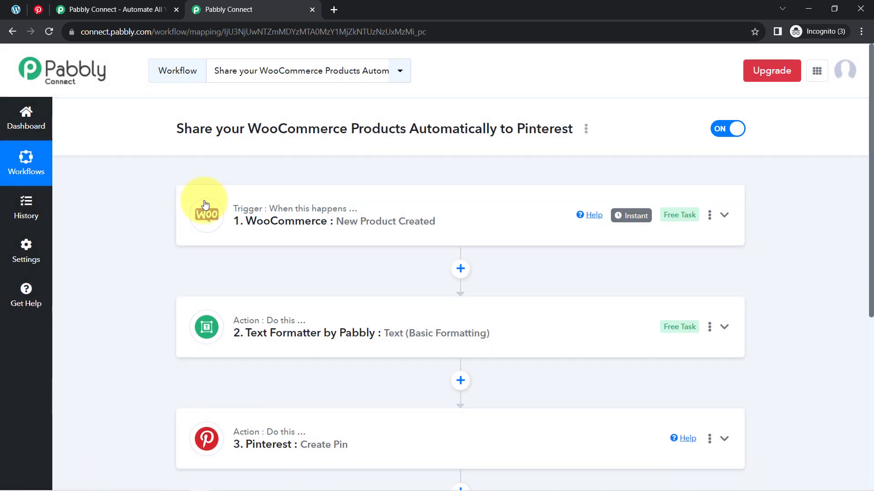